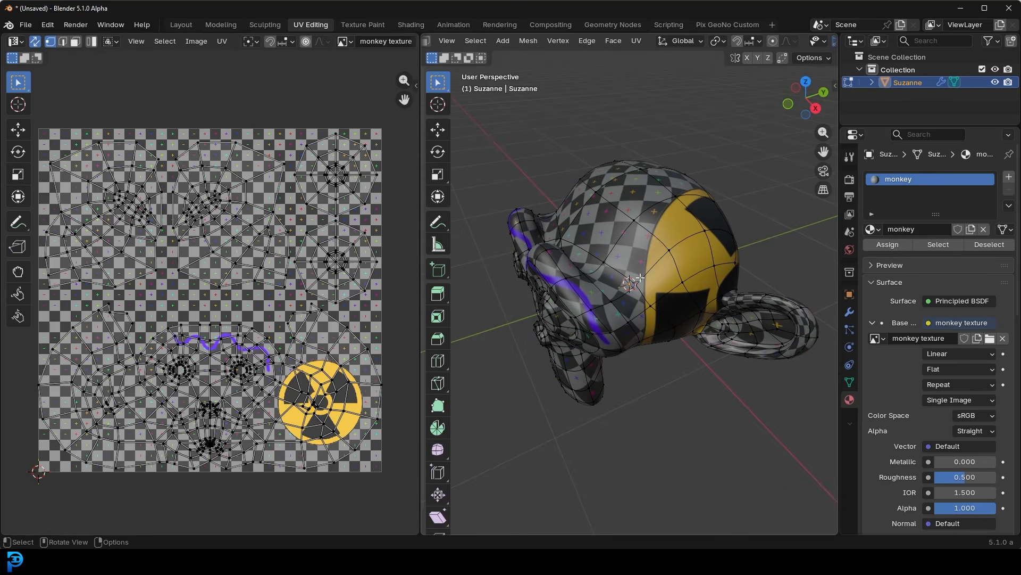
- Examine the painted stripe and radioactive sticker on the textured monkey, and select all UVs to show the layout over the texture
middle_drag(568, 260, 599, 260)
scroll(637, 227, up, 3)
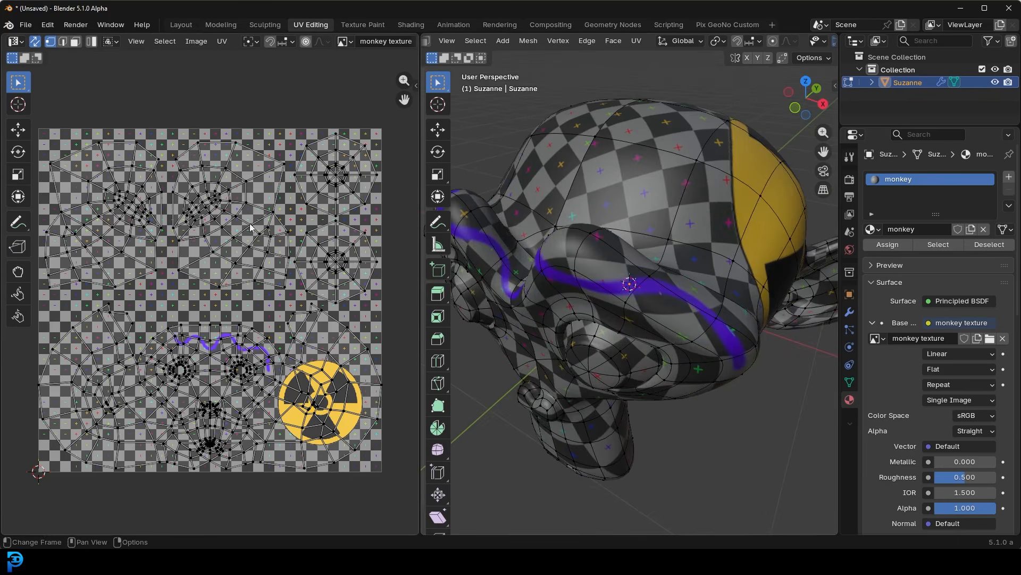
middle_drag(216, 301, 239, 222)
scroll(354, 284, up, 3)
scroll(306, 287, down, 3)
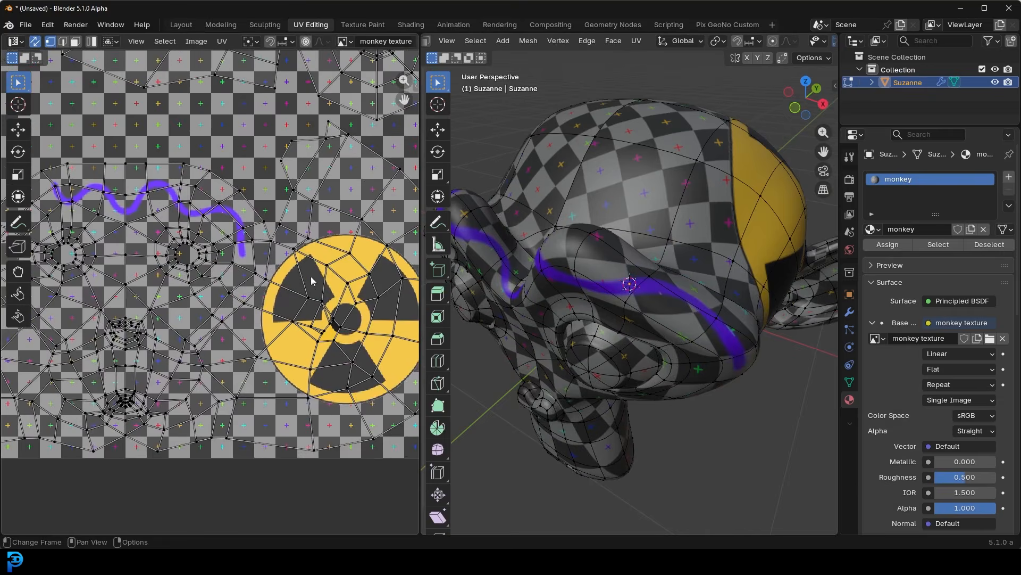
key(a)
middle_drag(157, 214, 207, 269)
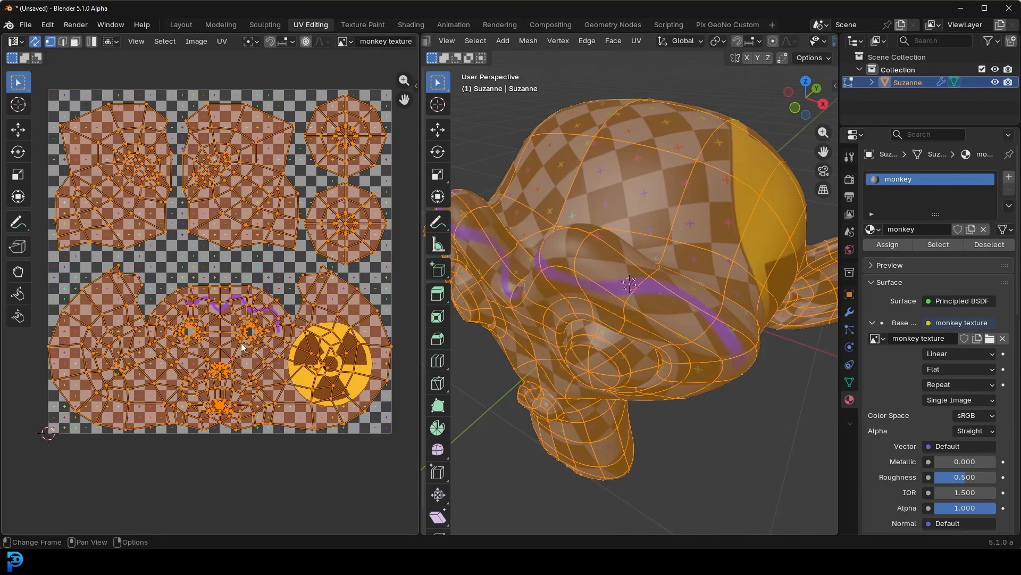
- Switch to GIMP, show the Suzanne_UV.png layer and examine how the UV overlay lines up with the painted texture
key(alt+Tab)
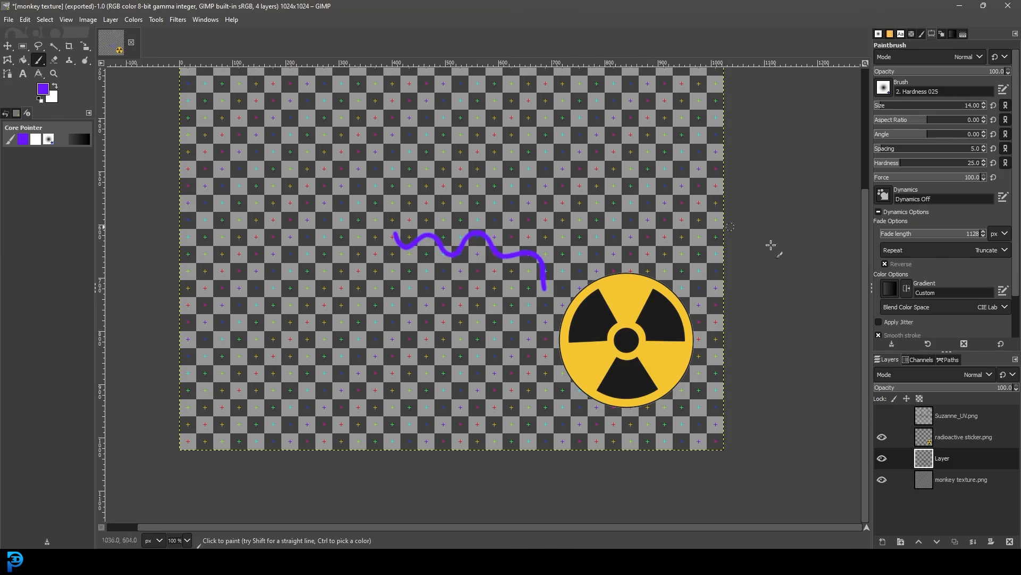
click(882, 416)
ctrl+scroll(700, 302, down, 4)
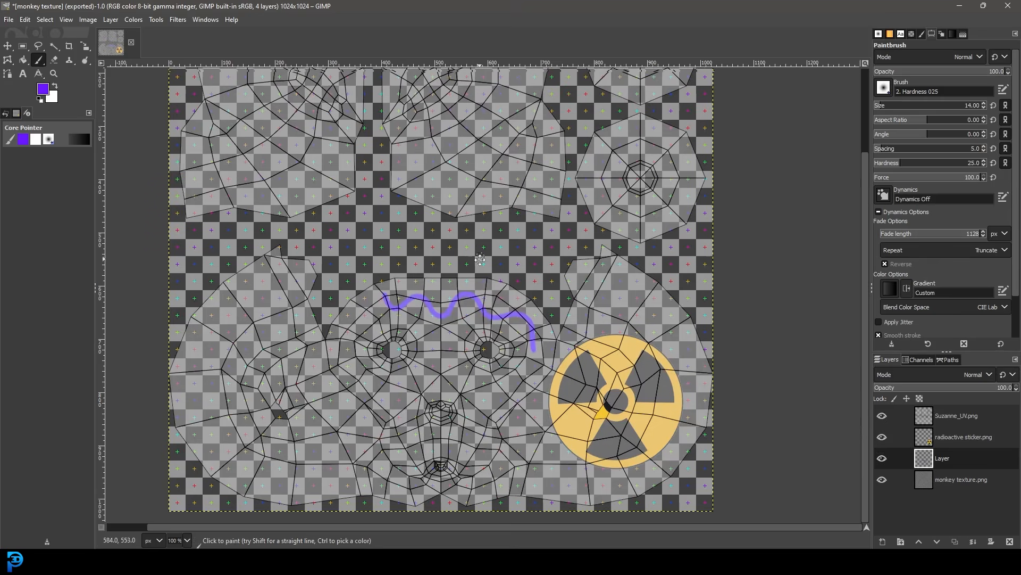
ctrl+scroll(589, 249, up, 1)
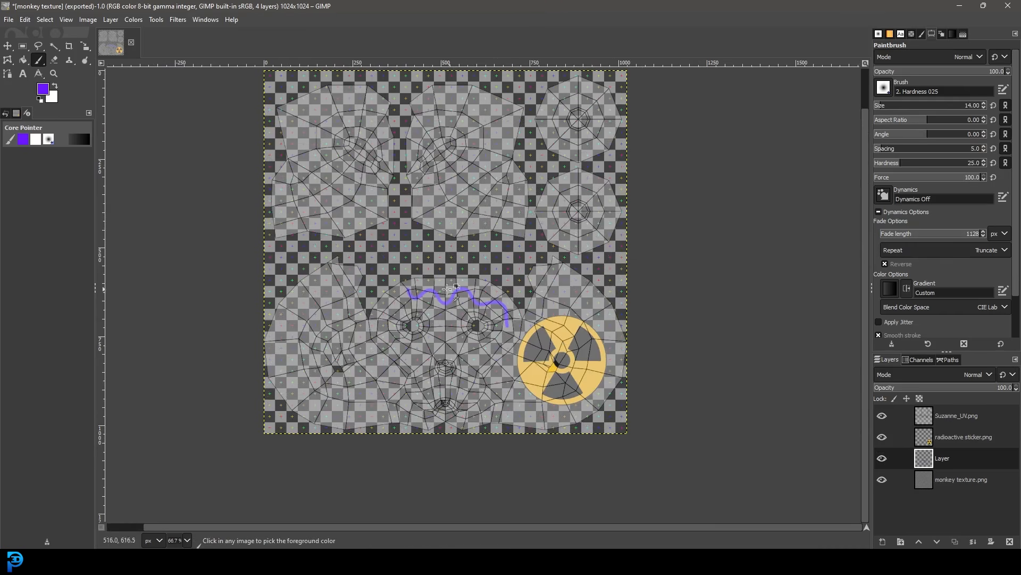
ctrl+scroll(448, 306, up, 2)
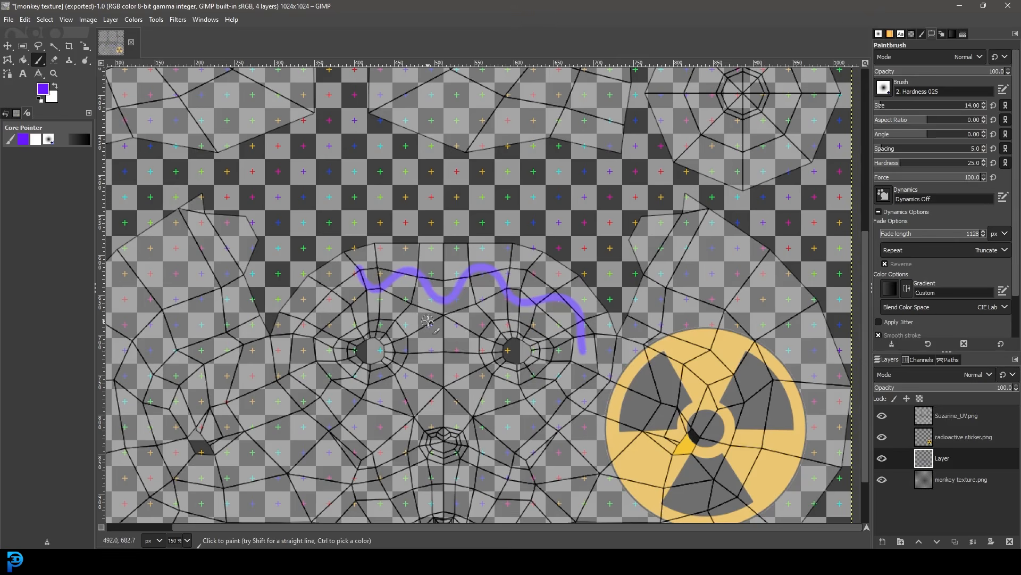
ctrl+scroll(429, 320, down, 1)
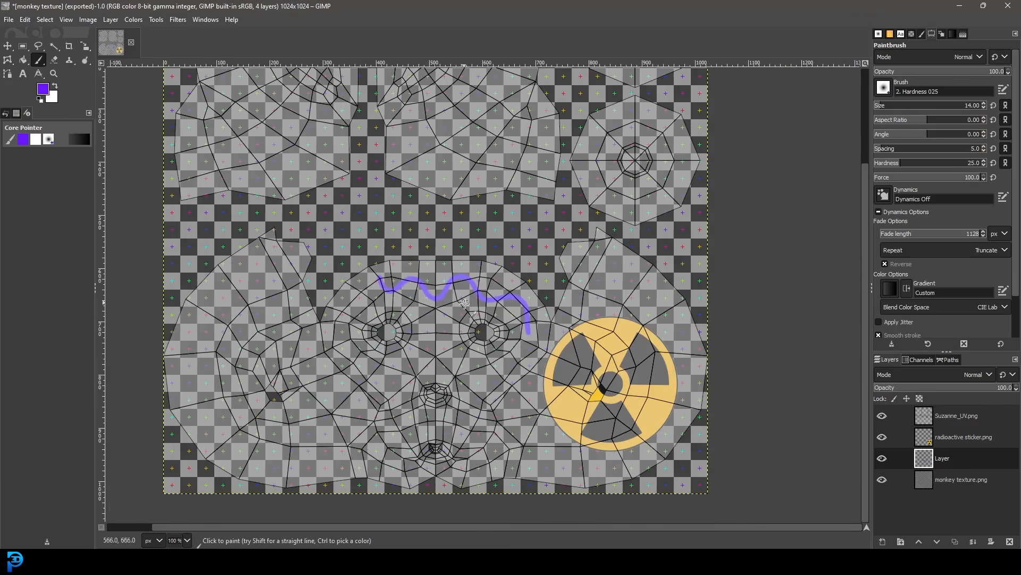
- Switch back to Blender and compare the textured monkey with its UV layout, deselecting and reselecting the whole mesh
mouse_move(792, 561)
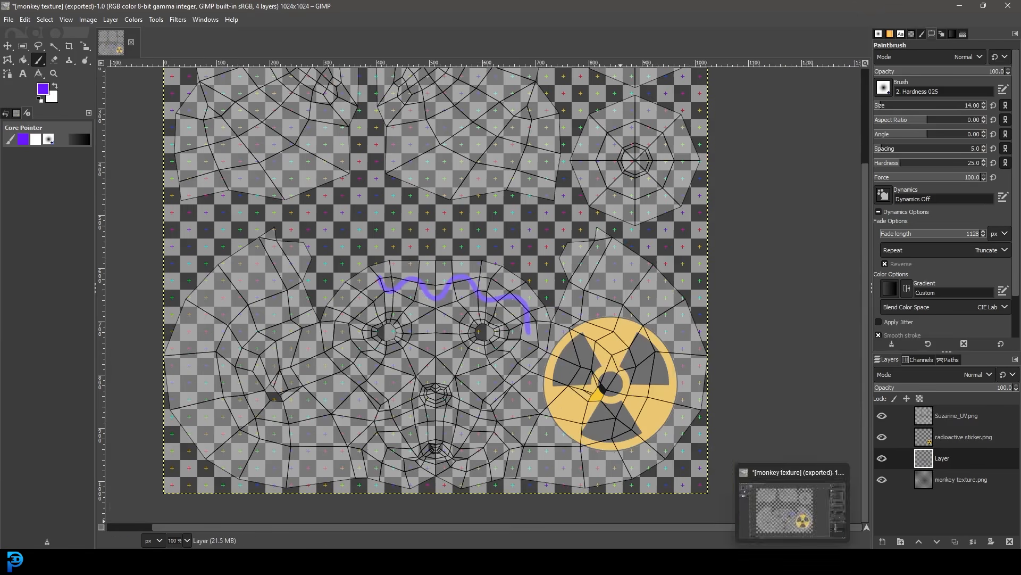
click(769, 521)
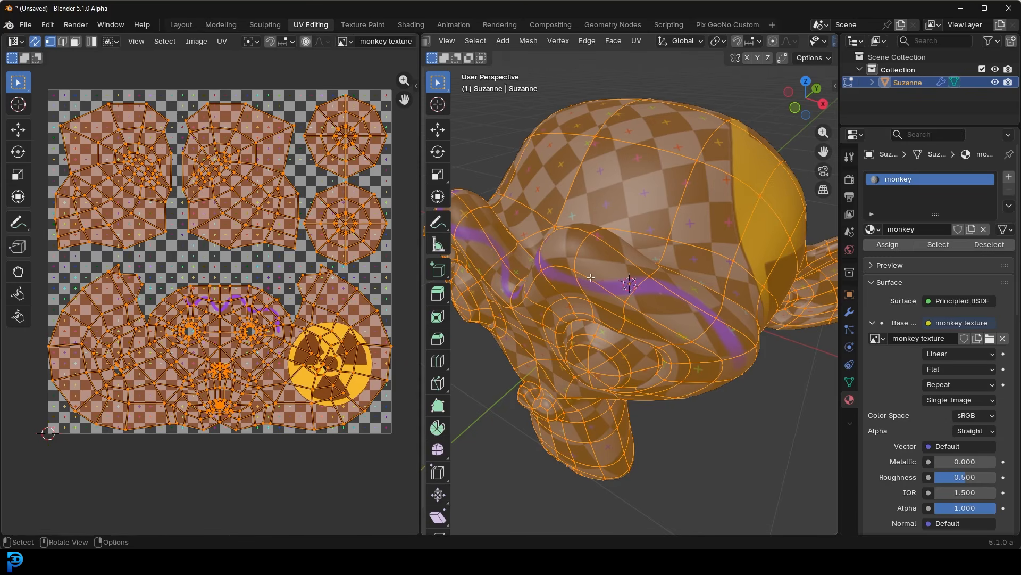
scroll(591, 277, down, 3)
middle_drag(591, 277, 650, 254)
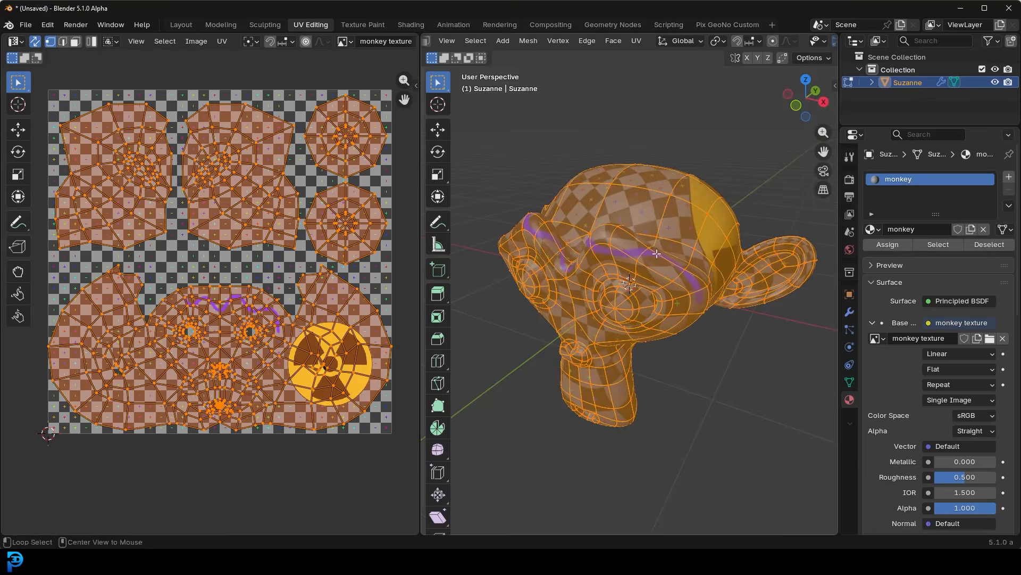
key(alt+a)
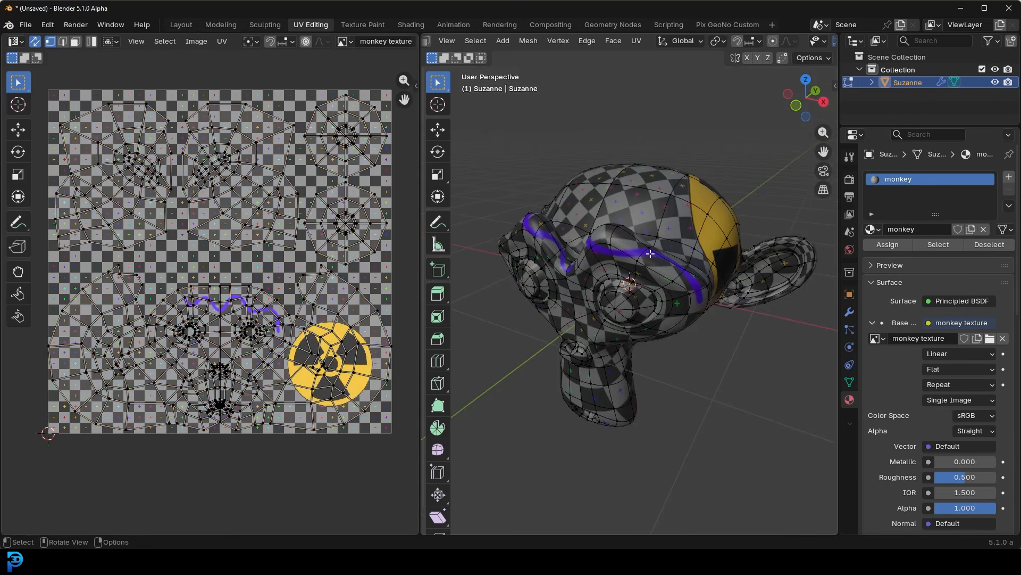
key(a)
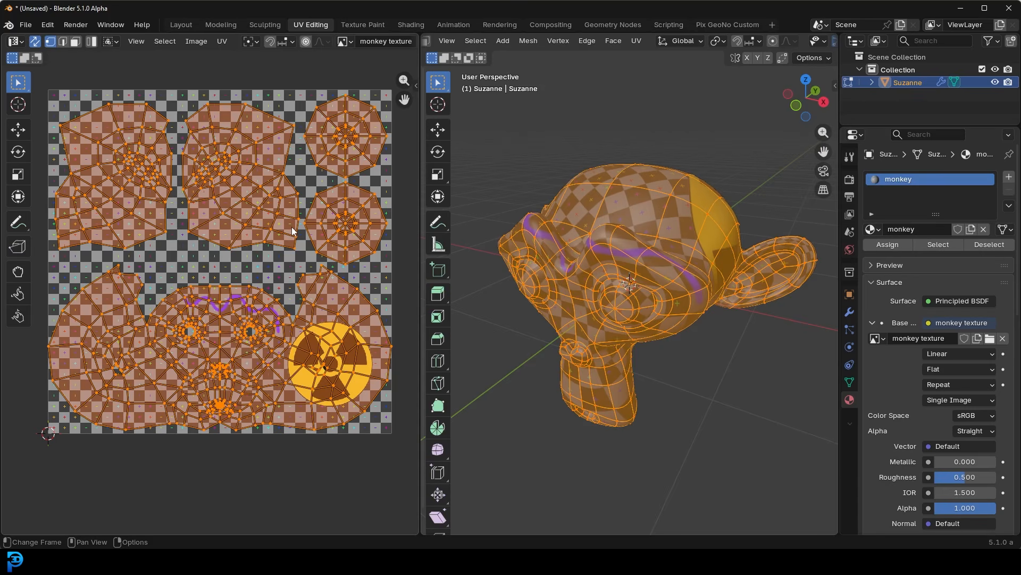
middle_drag(607, 252, 713, 259)
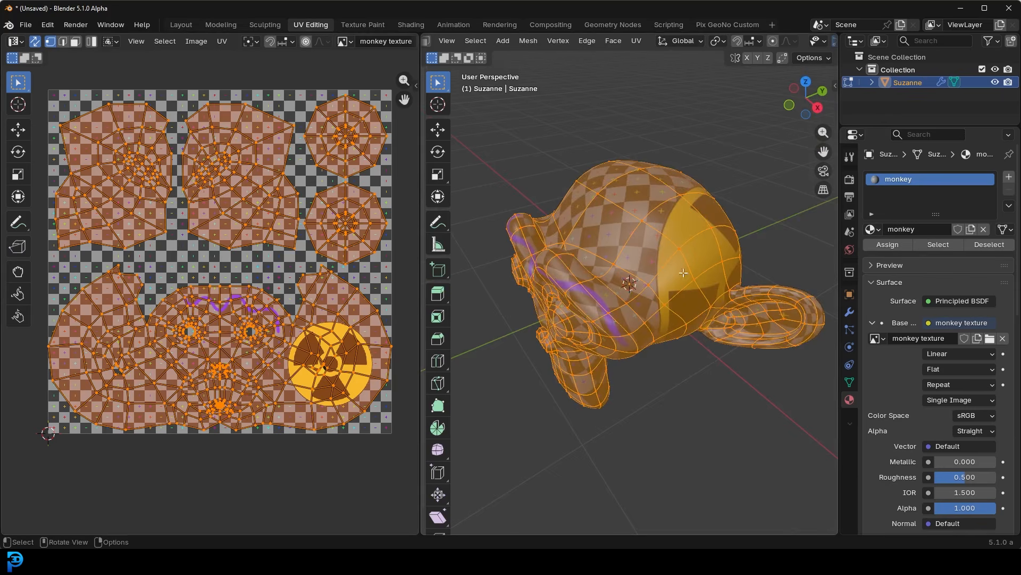
middle_drag(581, 246, 610, 177)
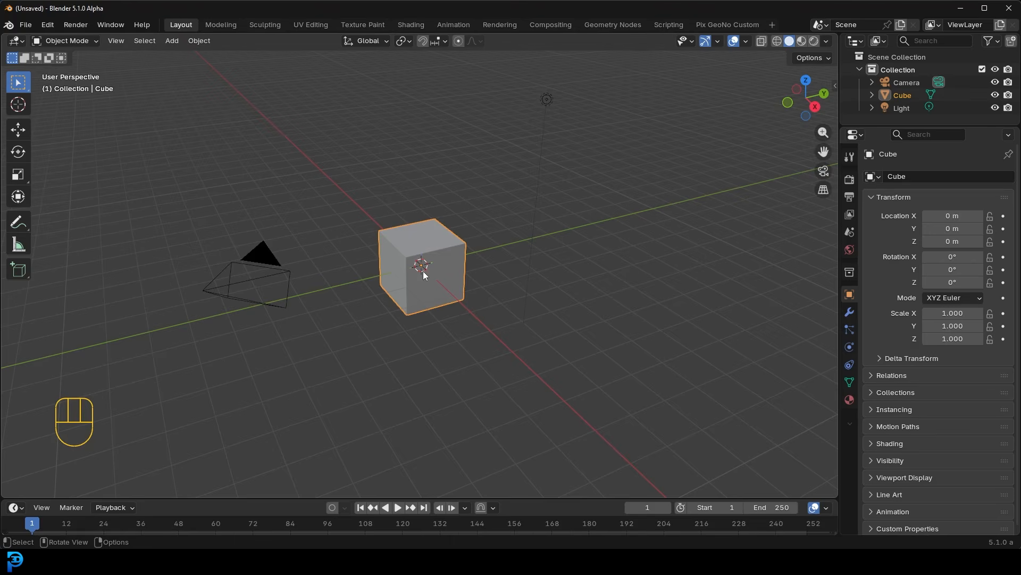
- Delete the default camera, cube and light, and add a Monkey mesh to the empty scene
drag(204, 356, 604, 75)
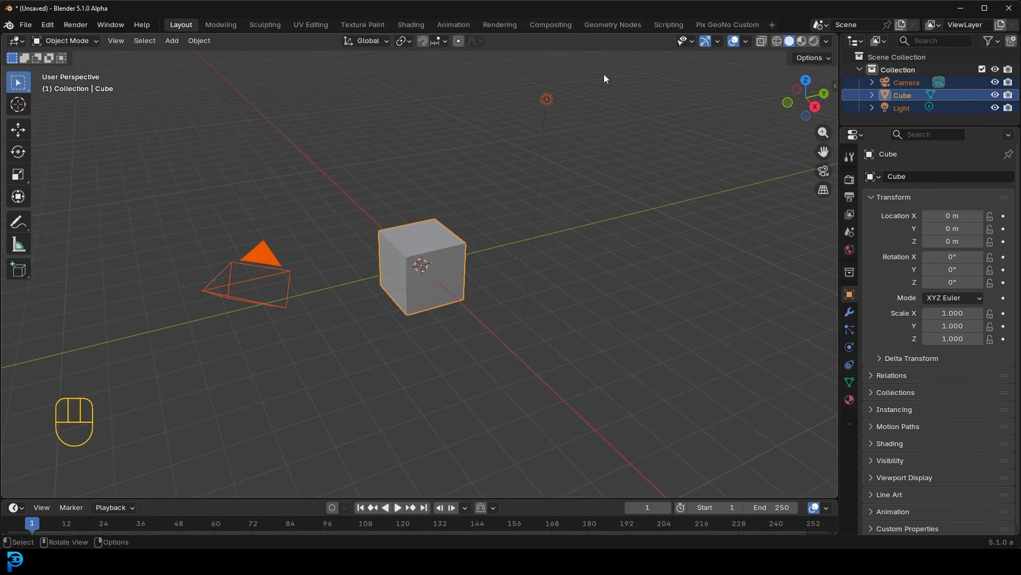
key(Delete)
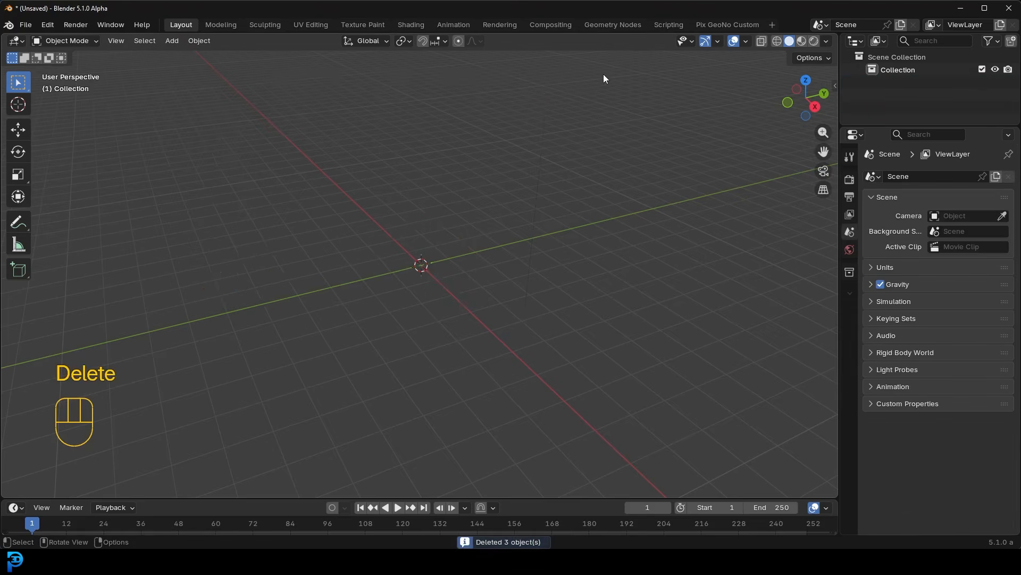
key(shift+a)
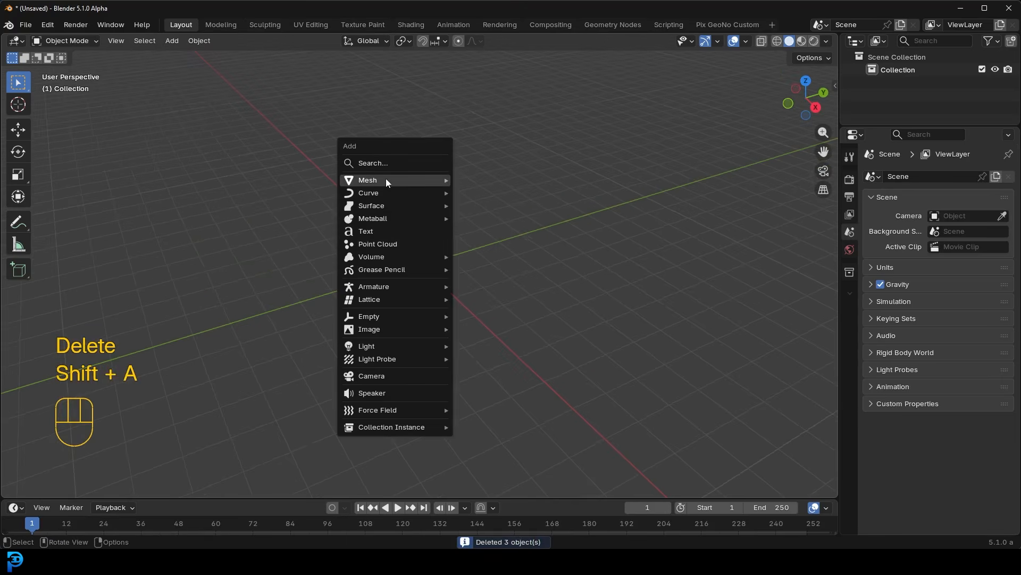
mouse_move(446, 184)
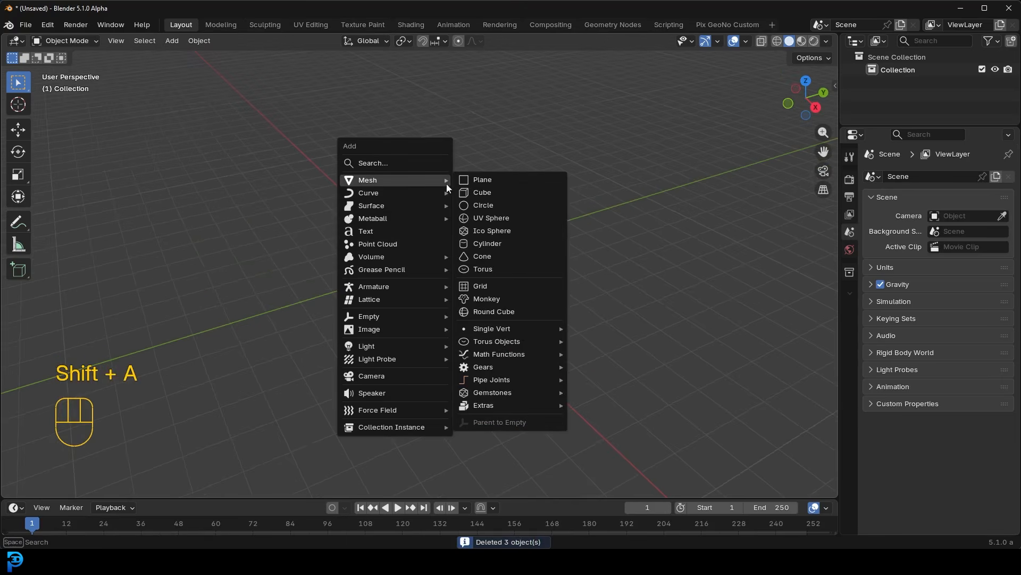
click(508, 300)
middle_drag(438, 259, 451, 240)
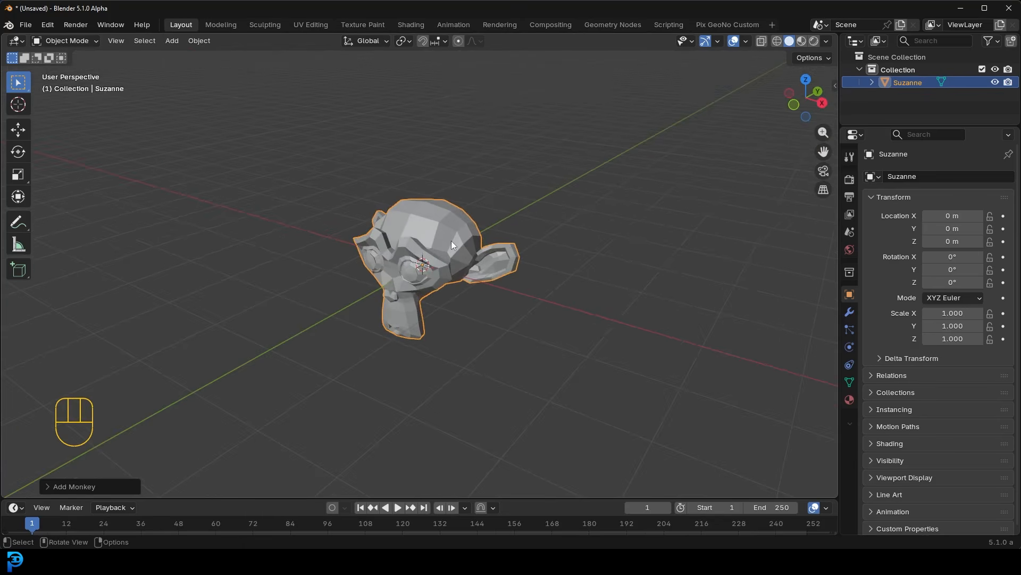
middle_drag(448, 241, 366, 189)
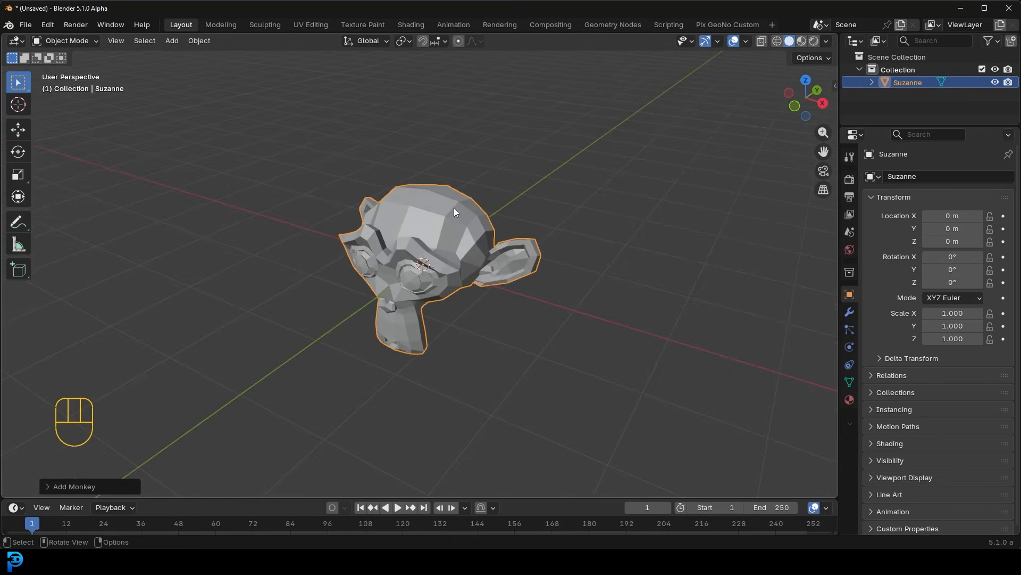
- Switch to the UV Editing workspace and select all of the monkey's UVs in the UV editor
click(319, 24)
scroll(616, 241, up, 3)
middle_drag(615, 240, 685, 233)
scroll(122, 184, up, 3)
drag(54, 146, 384, 471)
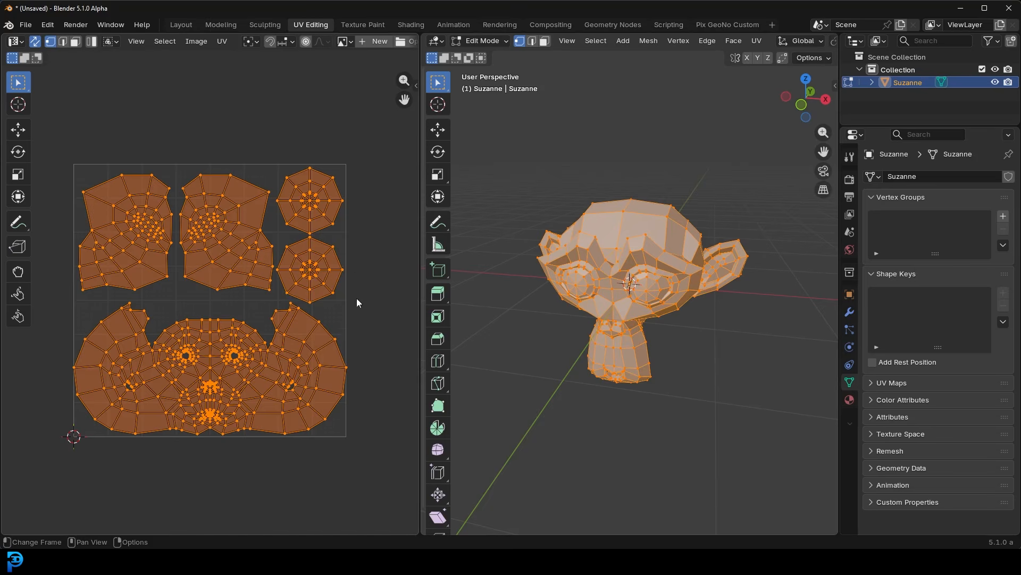
mouse_move(662, 256)
middle_down()
mouse_move(686, 250)
mouse_move(665, 251)
middle_up()
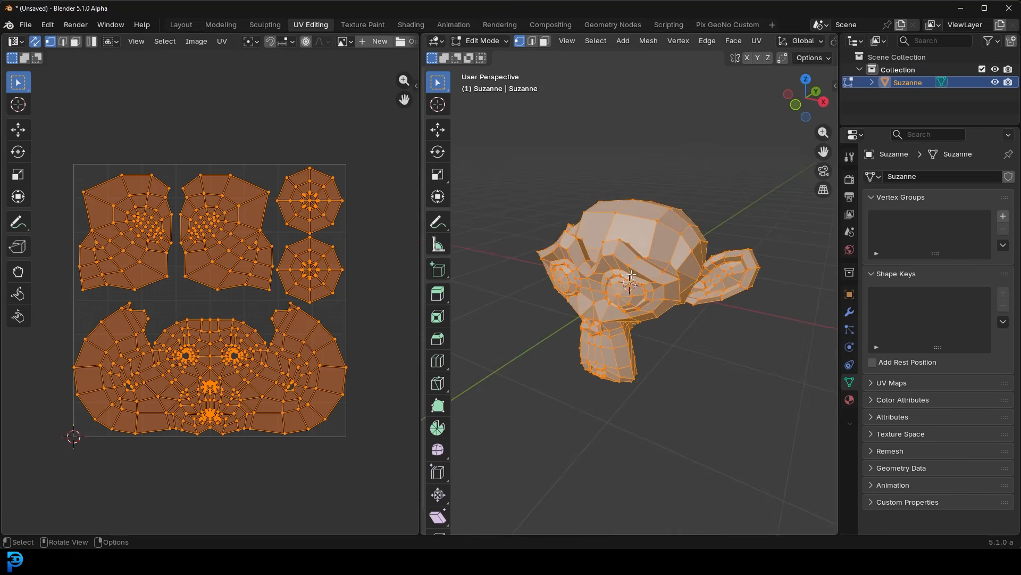
middle_drag(669, 239, 678, 251)
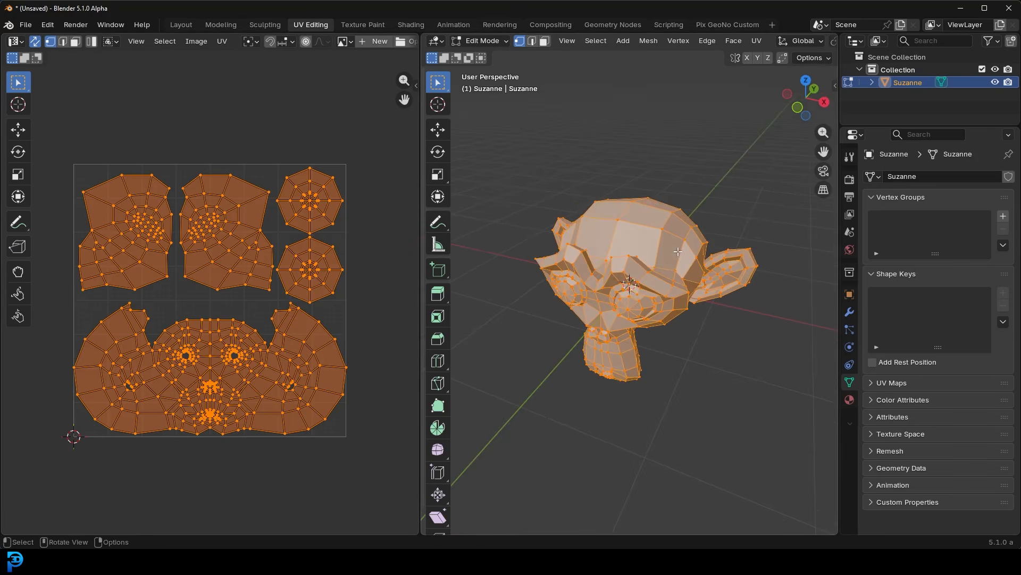
- Box-select the right half of the UV layout, and select only one half of the monkey's face in the 3D view
drag(50, 141, 364, 464)
drag(374, 129, 212, 468)
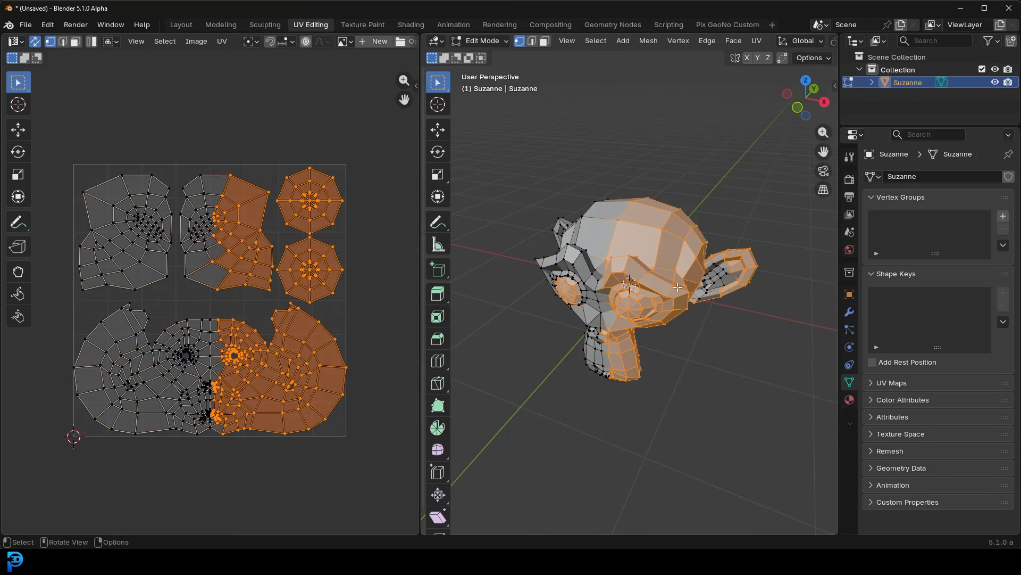
mouse_move(662, 254)
middle_down()
mouse_move(494, 251)
mouse_move(680, 258)
middle_up()
drag(480, 129, 622, 429)
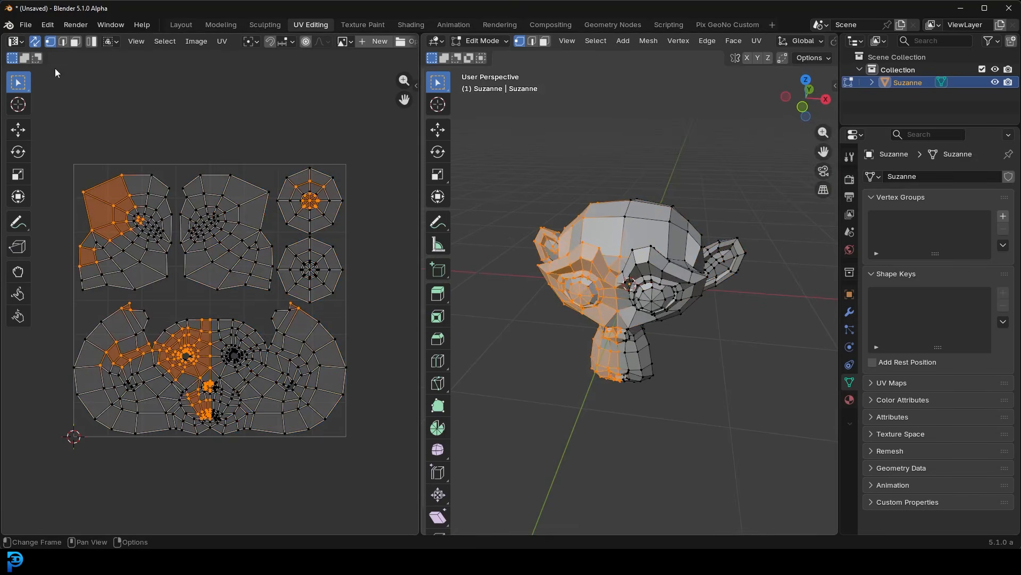
- Select all UV islands and export the UV layout to the Desktop as Suzanne_UV.png
drag(50, 132, 362, 460)
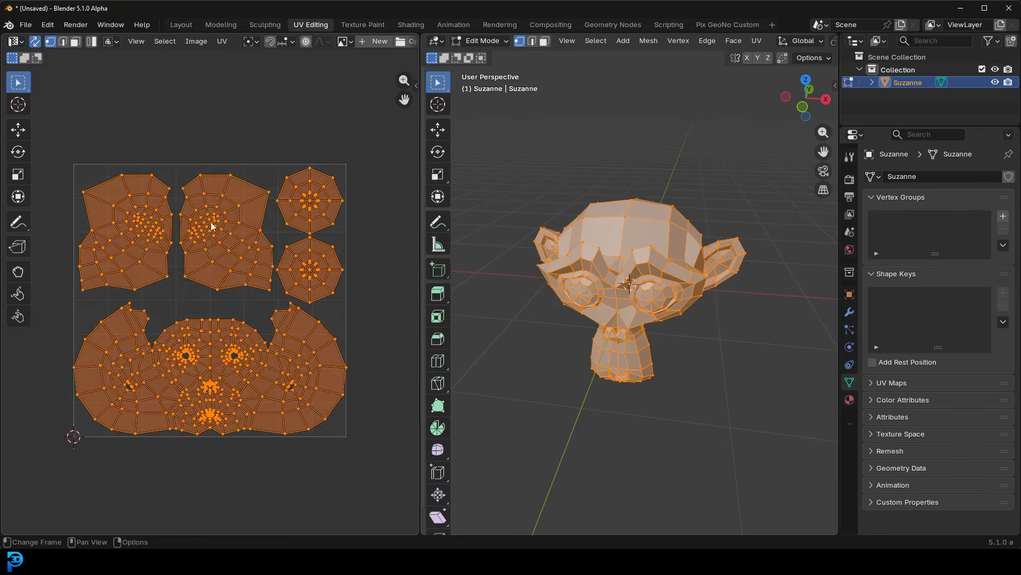
click(223, 42)
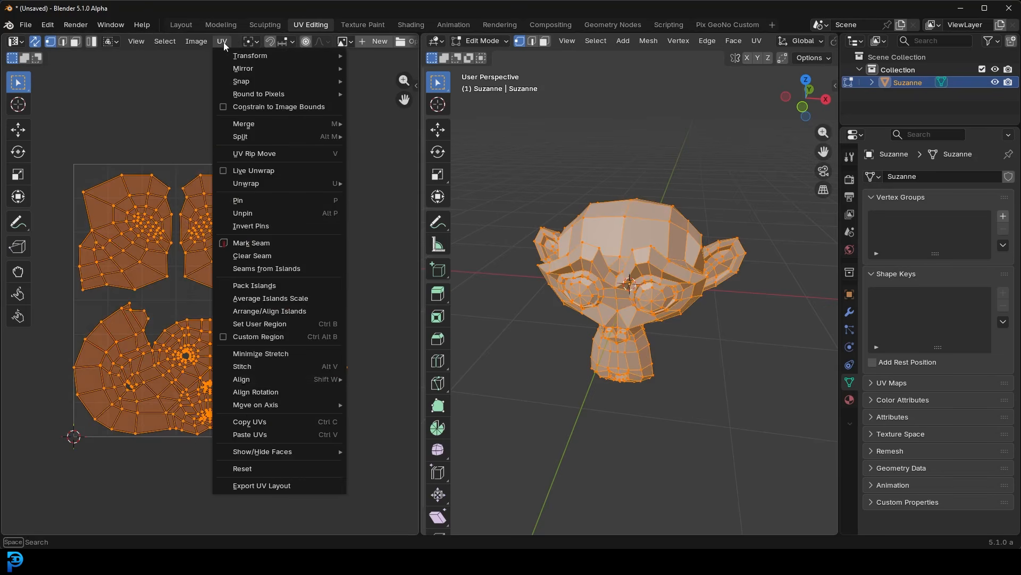
click(266, 486)
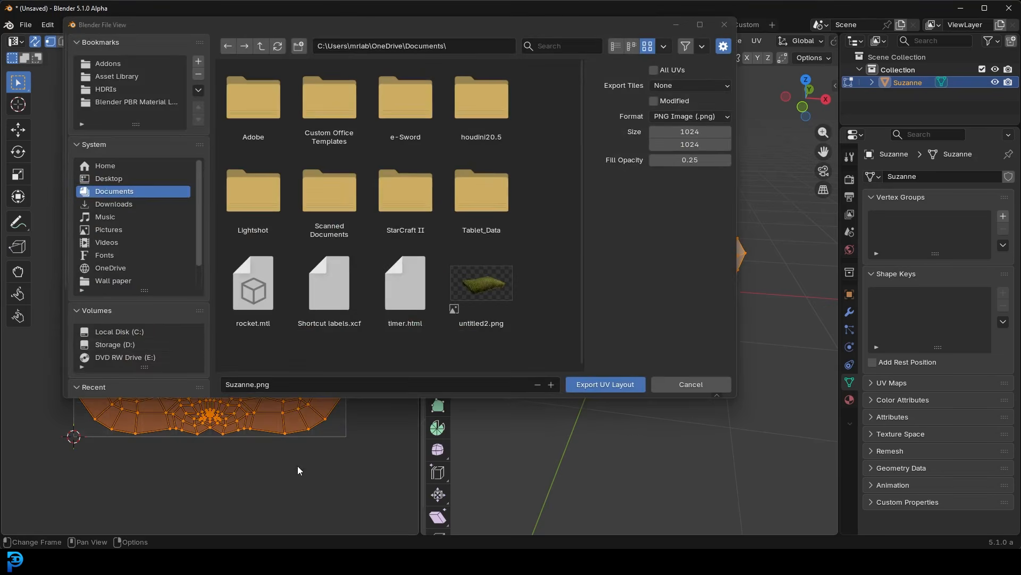
click(112, 179)
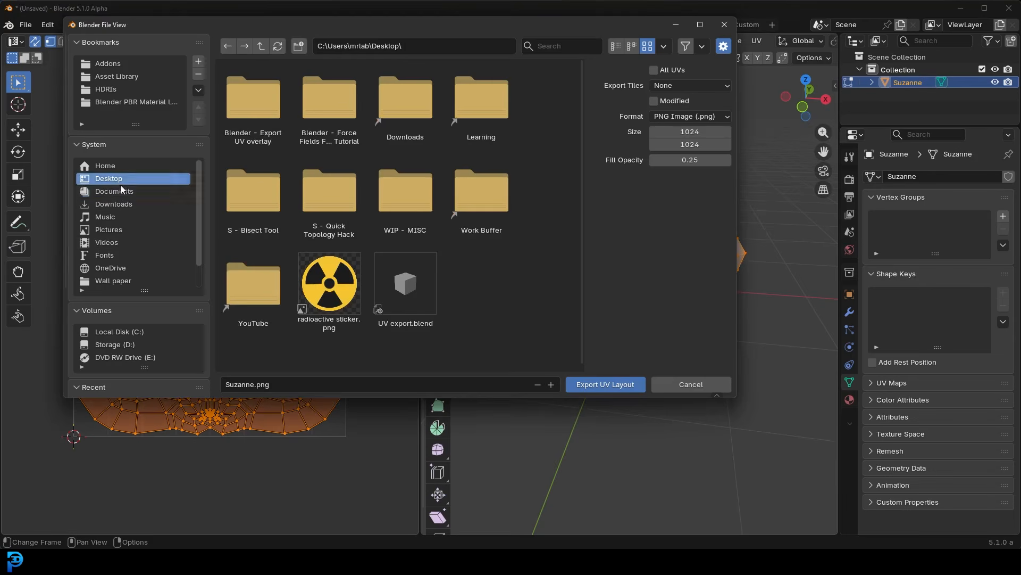
click(256, 385)
click(255, 384)
text(_UV)
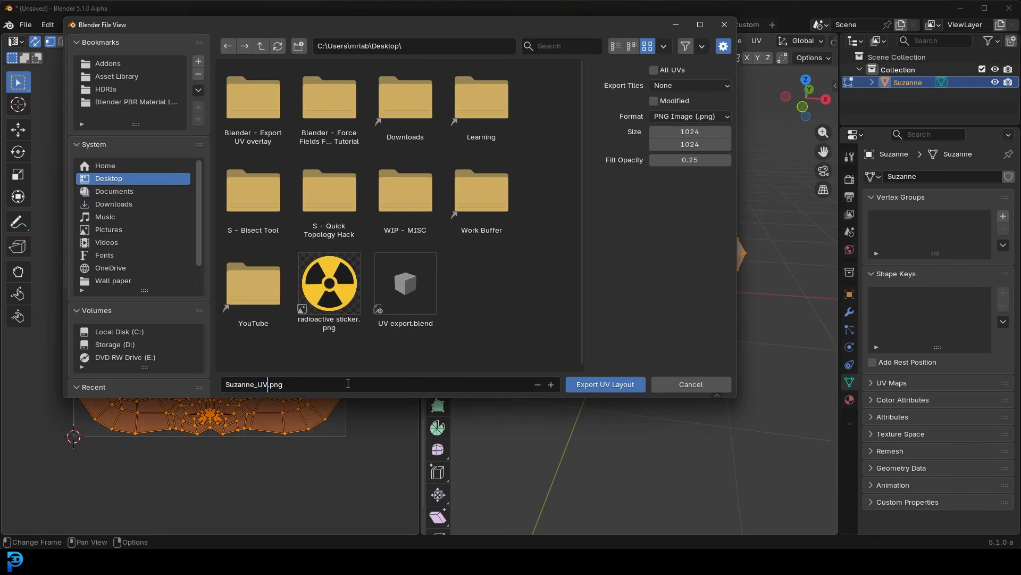
click(611, 389)
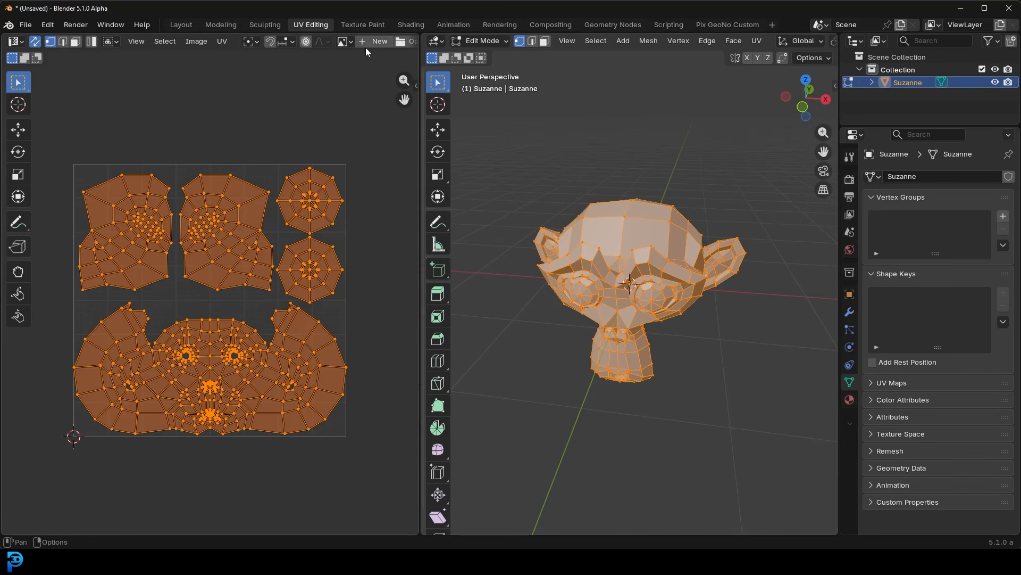
- Create a new image named "monkey texture" with the UV Grid generated type in the UV editor
scroll(363, 41, down, 2)
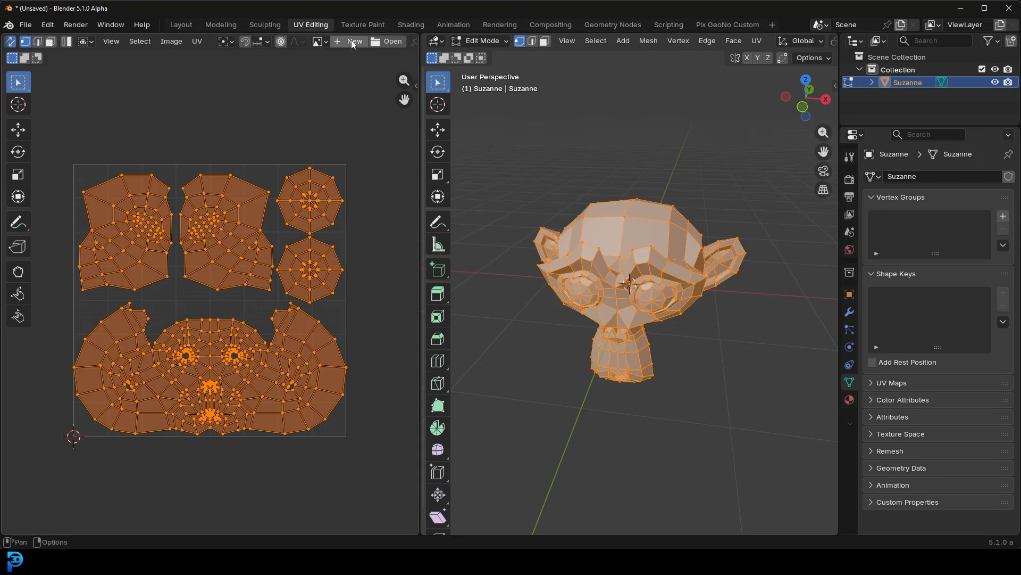
click(352, 43)
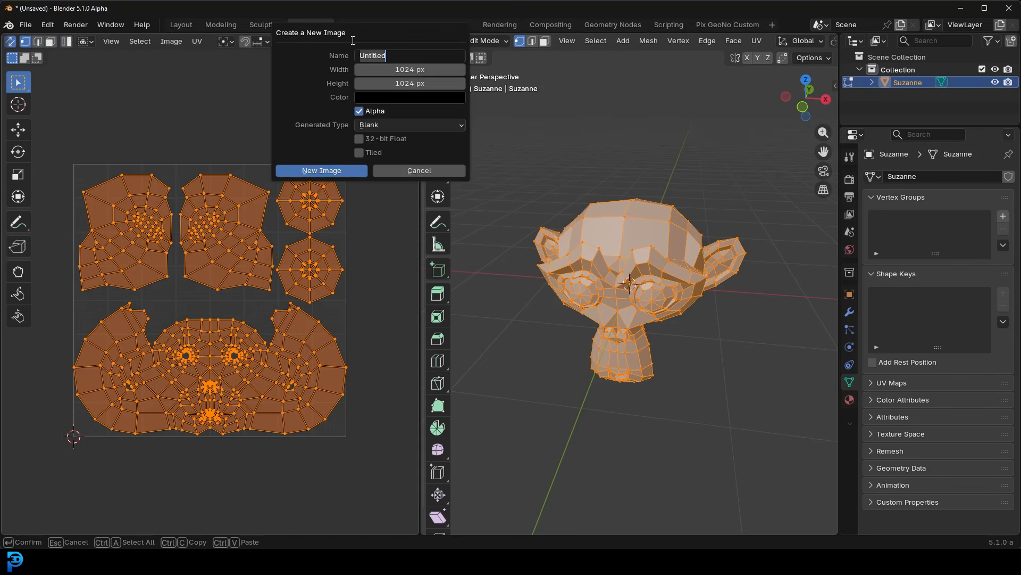
click(363, 74)
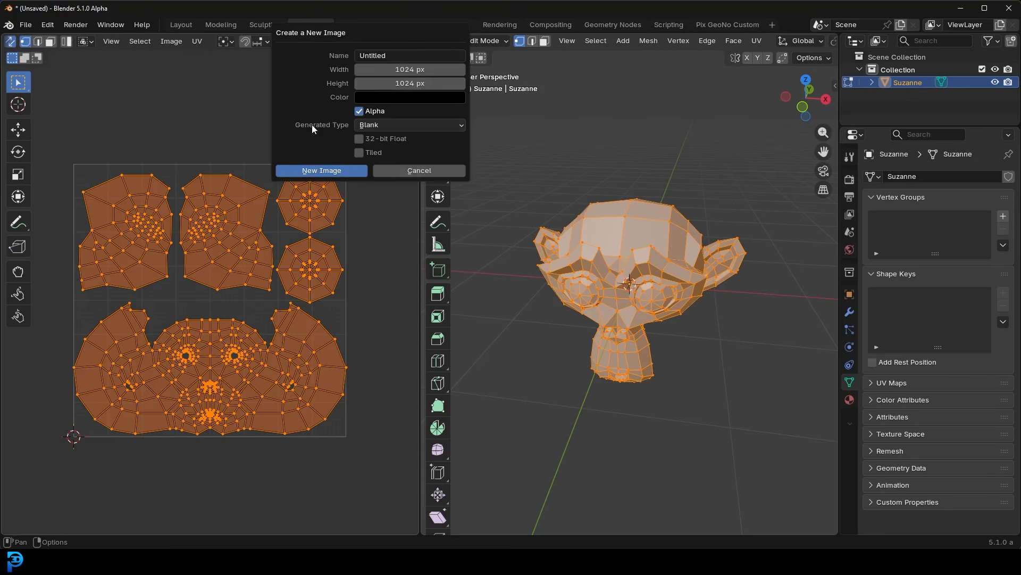
click(374, 125)
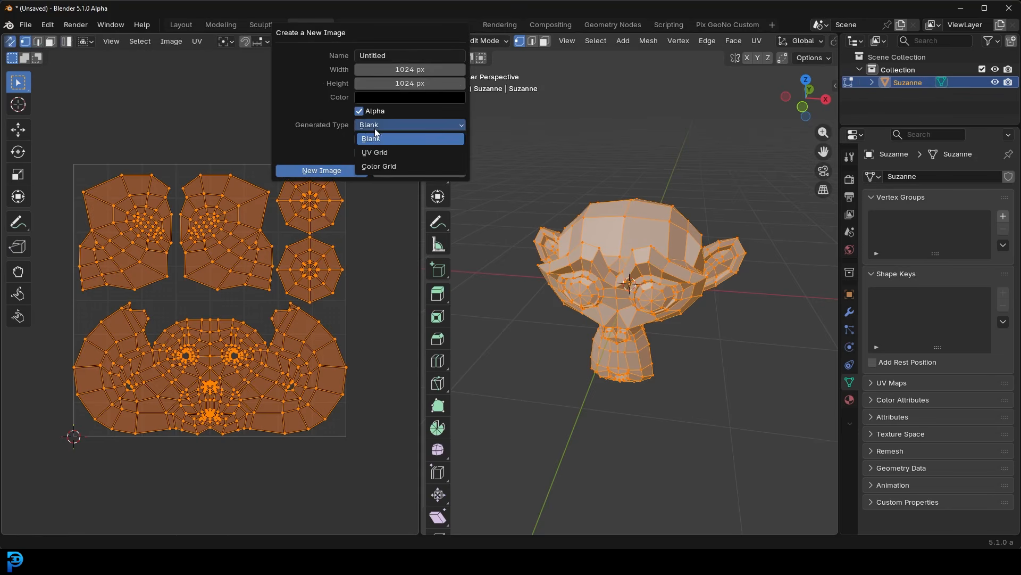
click(399, 154)
click(391, 56)
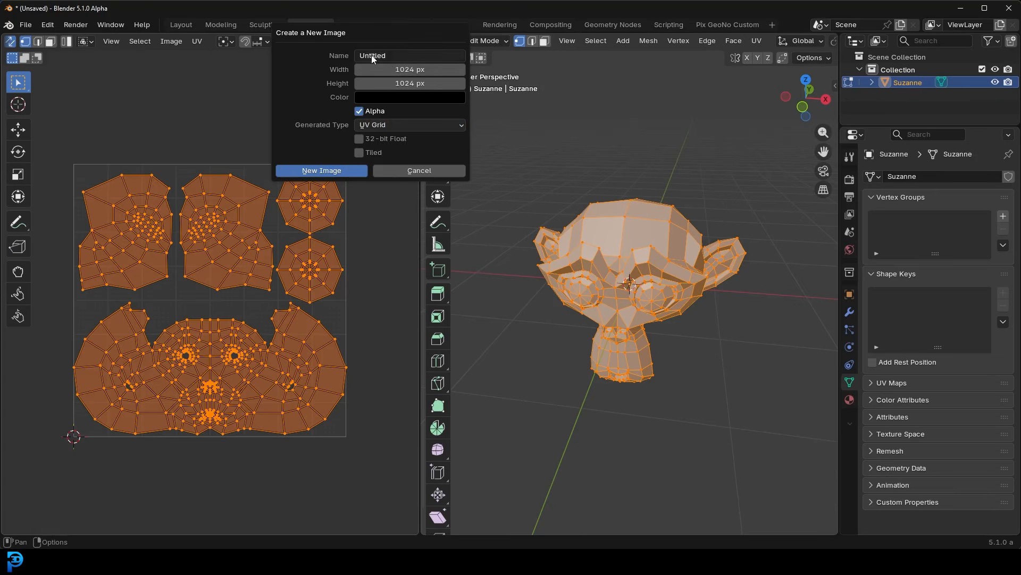
text(monket)
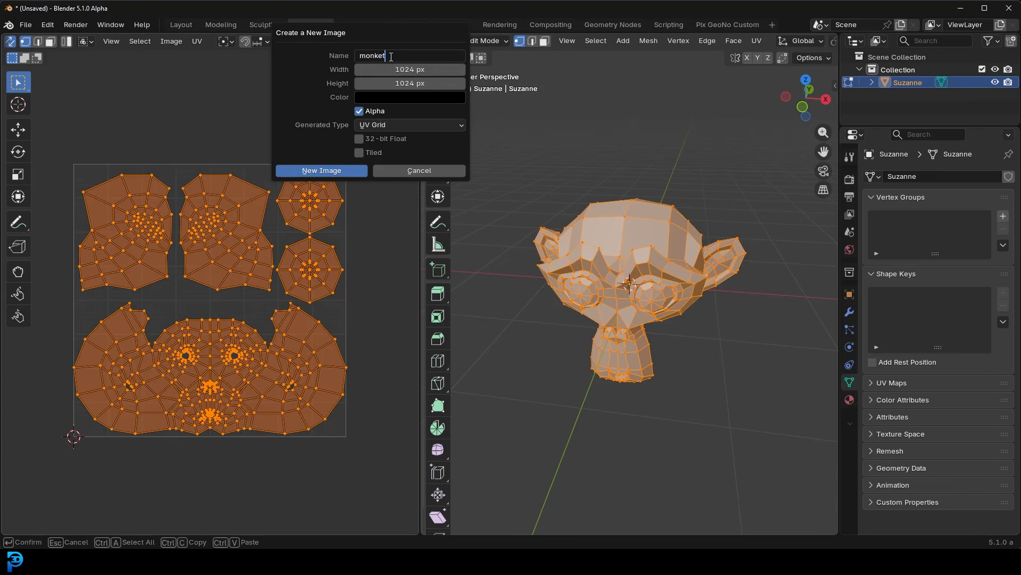
key(BackSpace)
text(y texture)
key(Return)
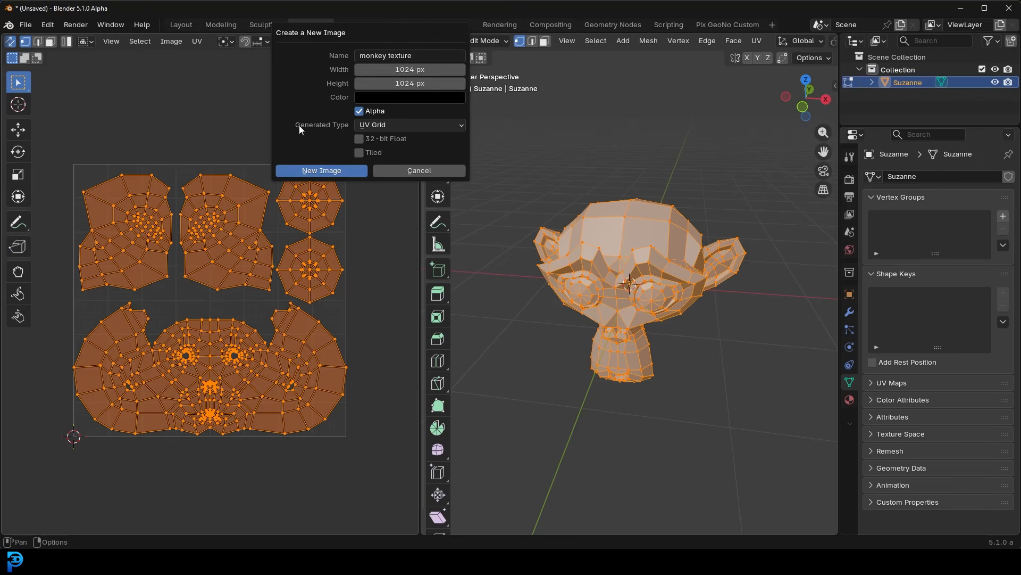
click(322, 171)
- Save the new grid image to the Desktop as monkey texture.png
scroll(232, 243, down, 5)
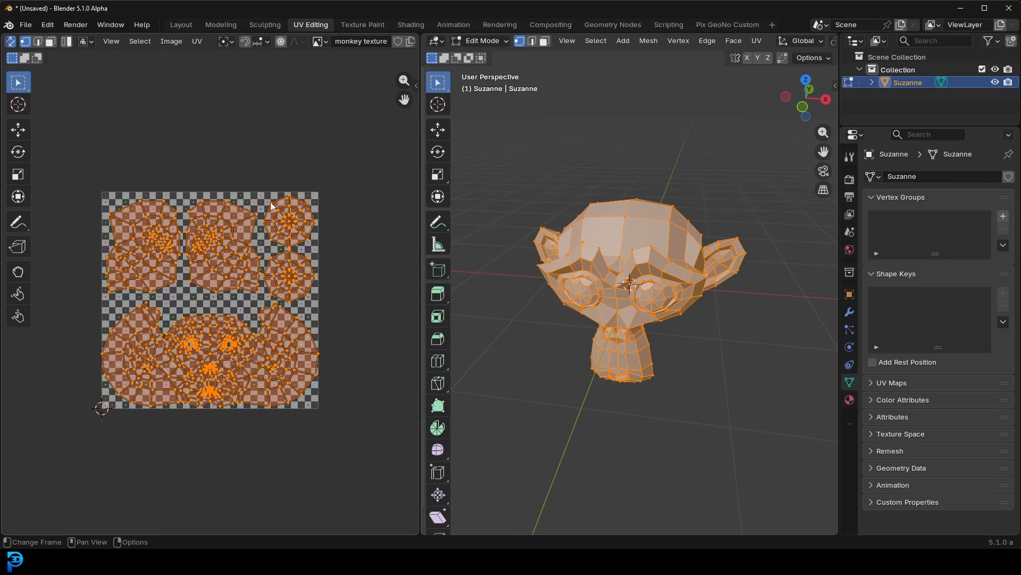
scroll(217, 321, up, 1)
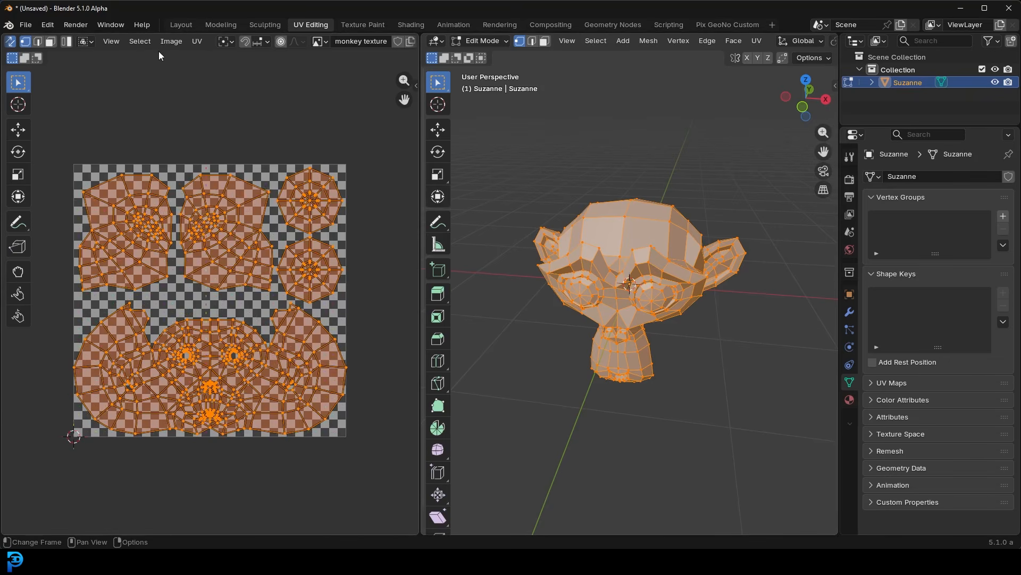
click(171, 41)
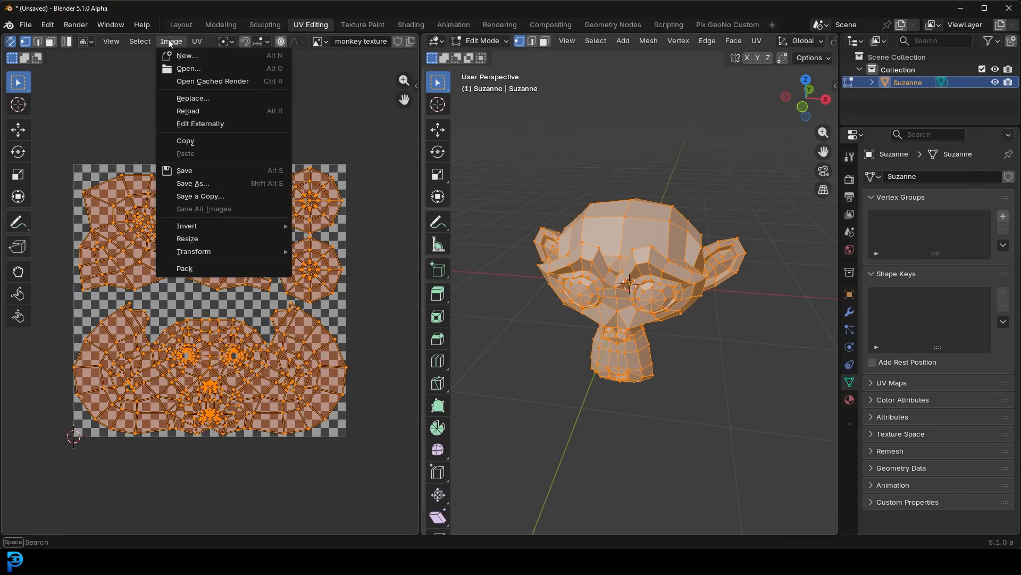
click(209, 184)
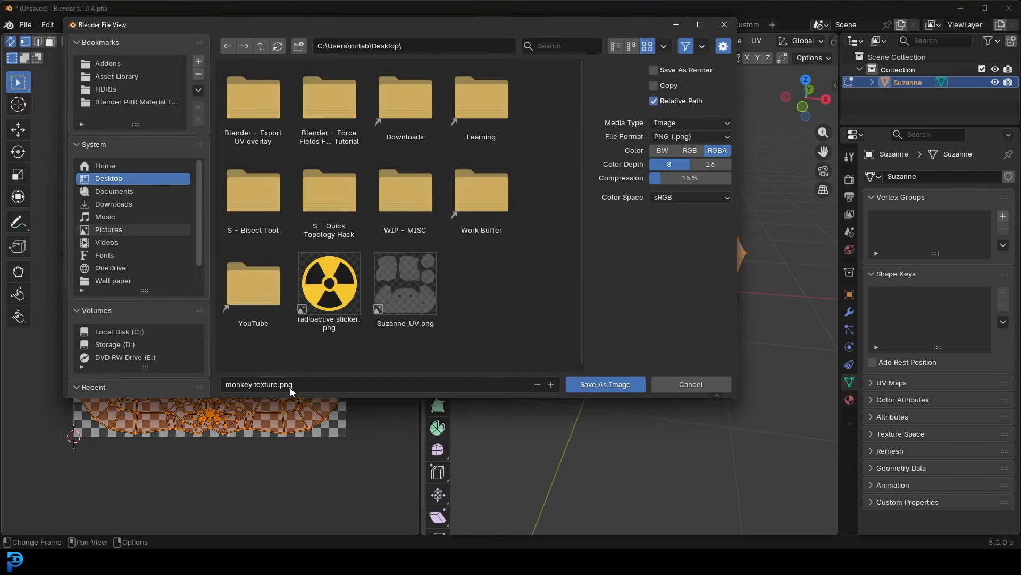
click(604, 384)
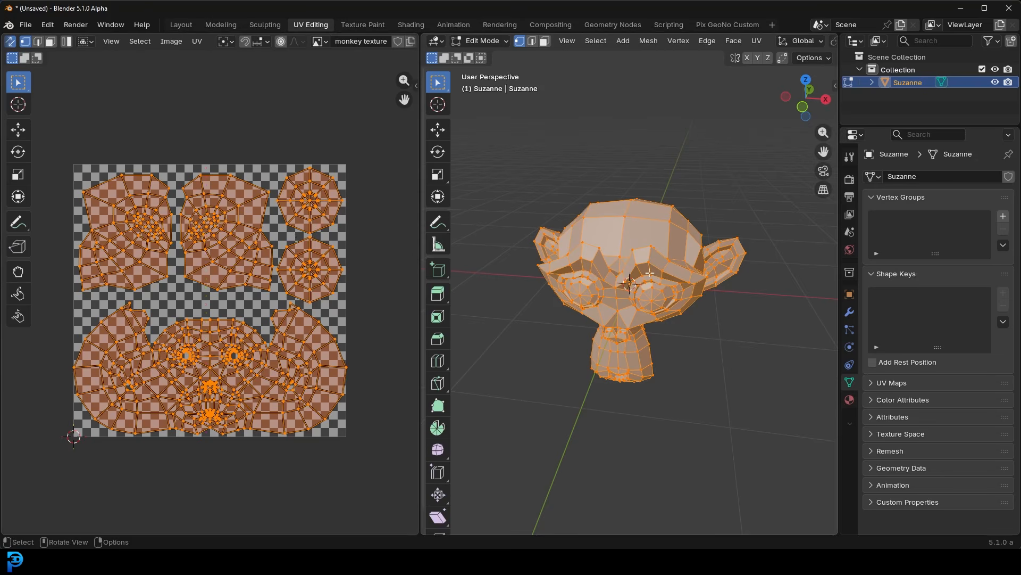
- Add a new material to Suzanne and name it monkey
click(854, 400)
click(959, 228)
click(930, 229)
text(monk)
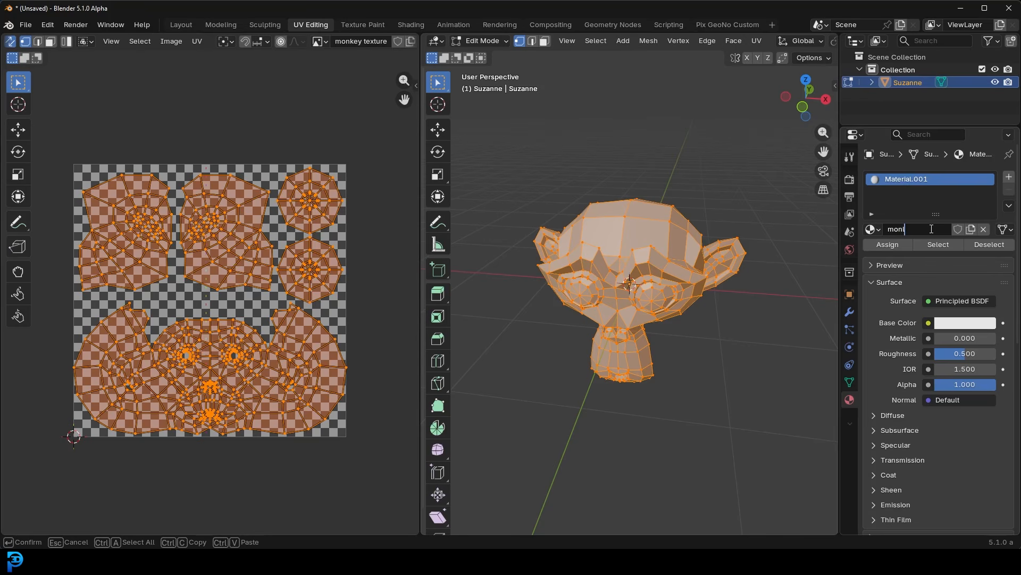
text(ey)
key(Return)
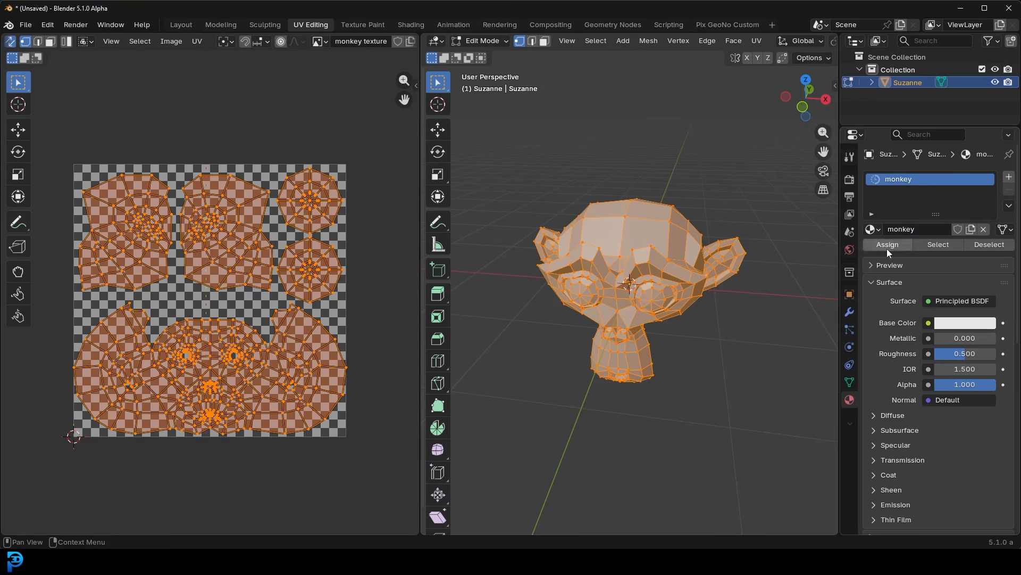
- Give the material's Base Color an Image Texture that uses the existing "monkey texture" image
click(929, 324)
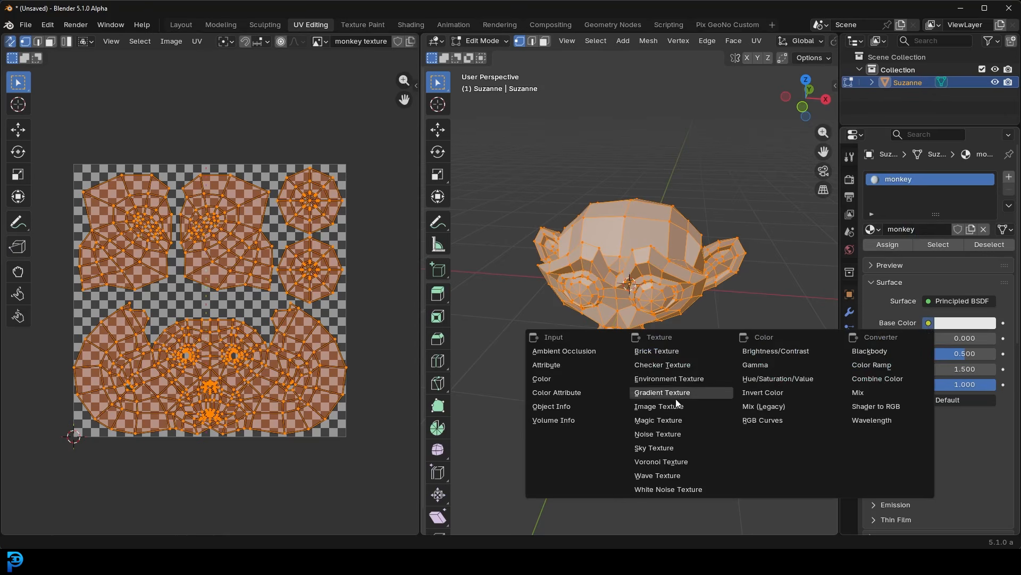
click(659, 406)
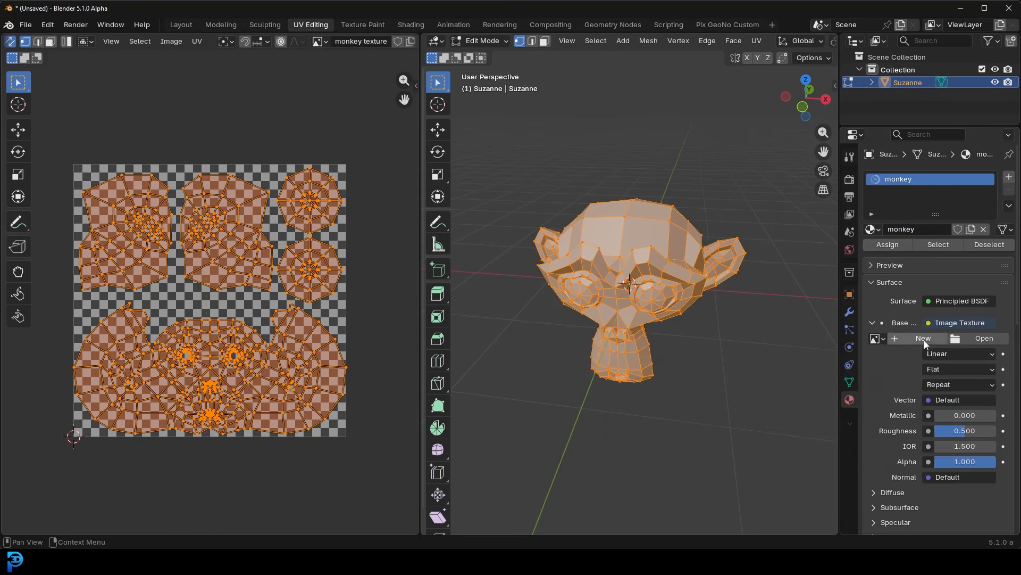
click(876, 339)
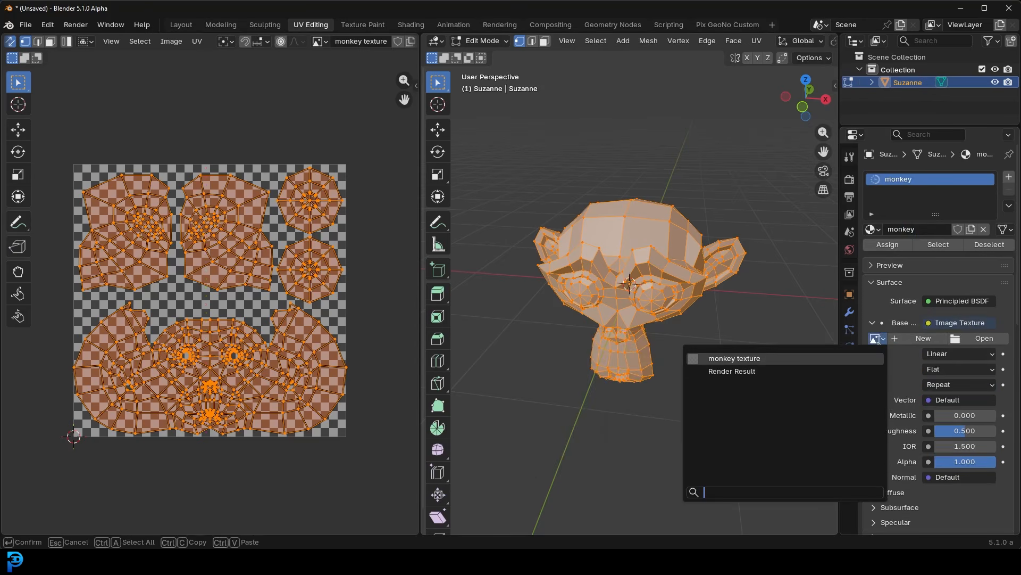
click(763, 360)
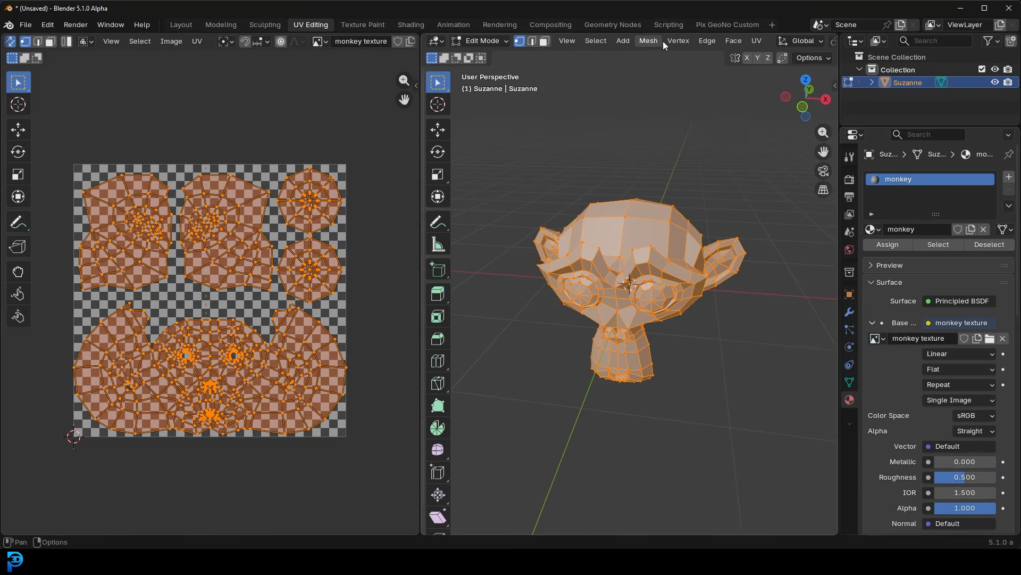
- Set the 3D viewport's solid shading object color to Texture and deselect the whole monkey mesh
scroll(657, 40, down, 10)
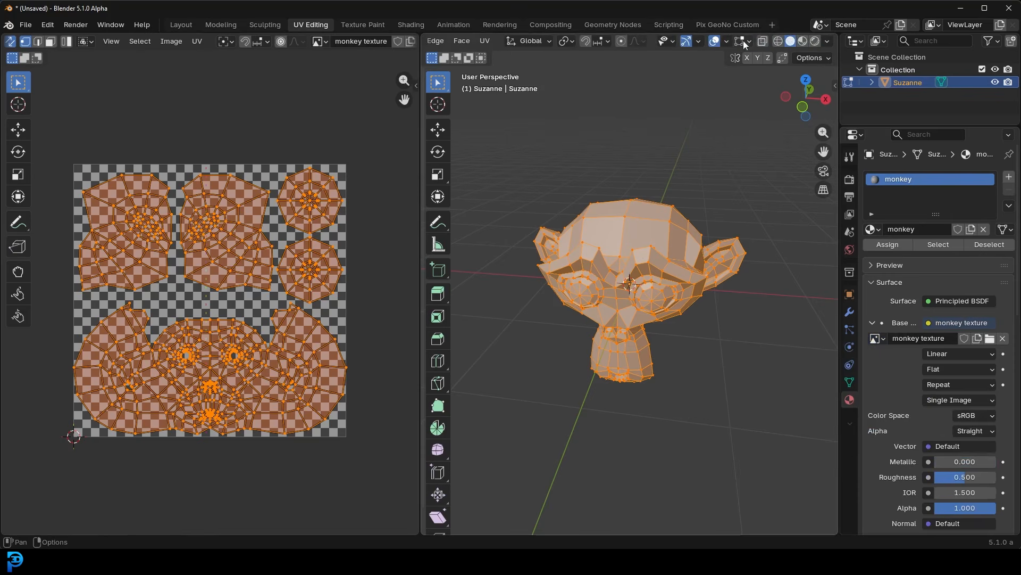
click(828, 41)
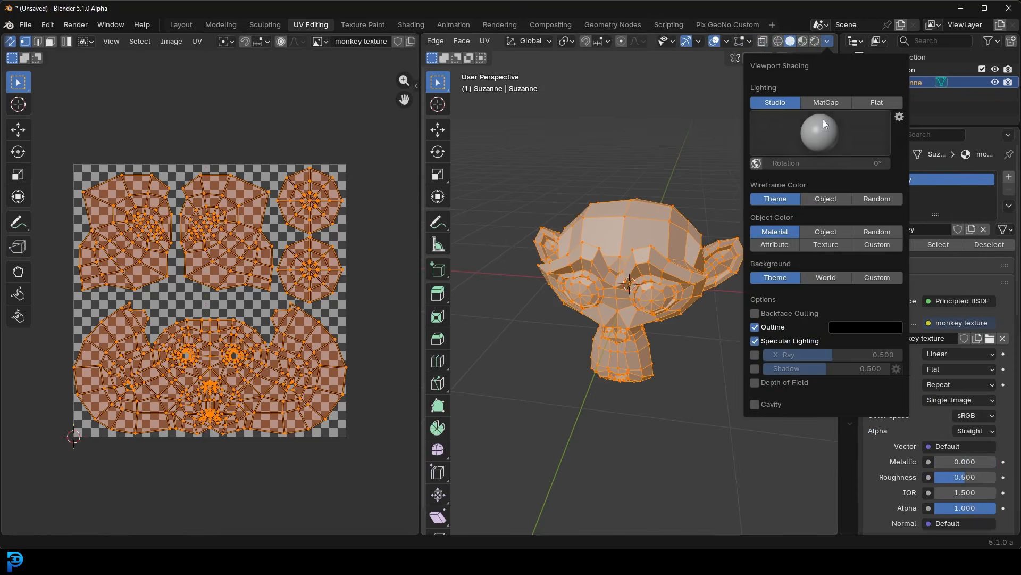
click(834, 250)
mouse_move(686, 206)
middle_down()
mouse_move(626, 219)
mouse_move(640, 230)
mouse_move(656, 210)
middle_up()
scroll(641, 230, up, 2)
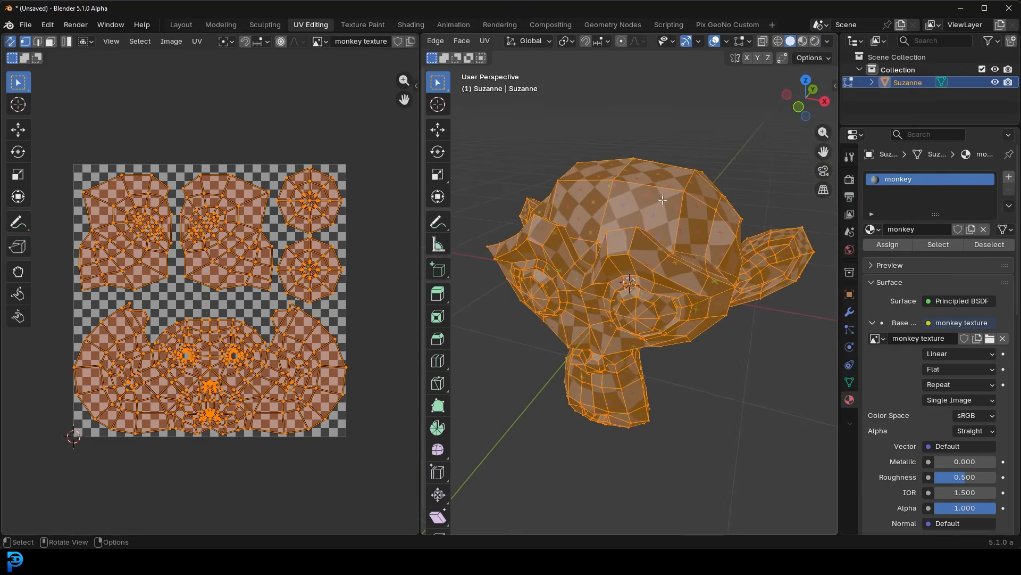
click(647, 152)
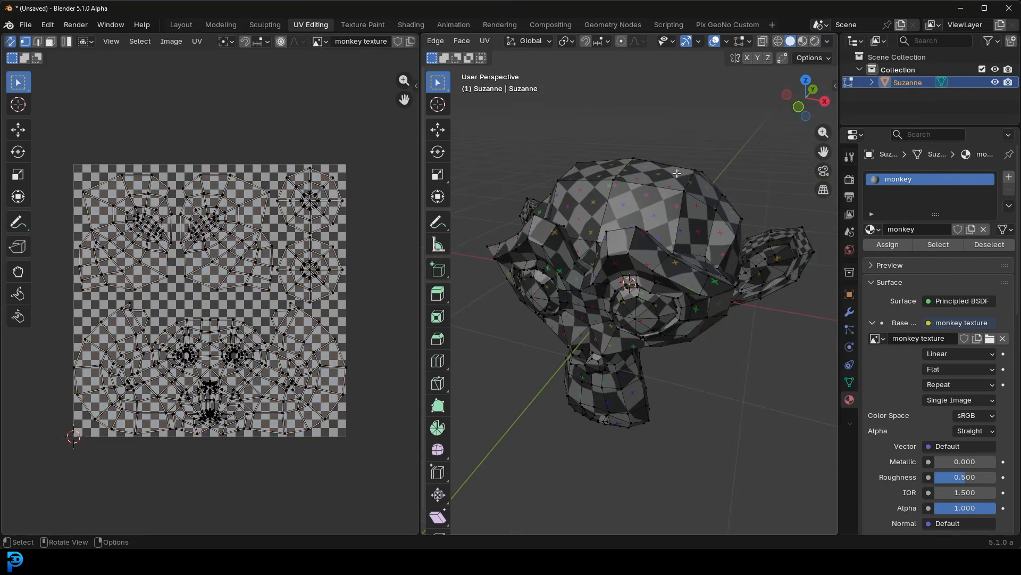
- Add a Subdivision Surface modifier to Suzanne
click(849, 312)
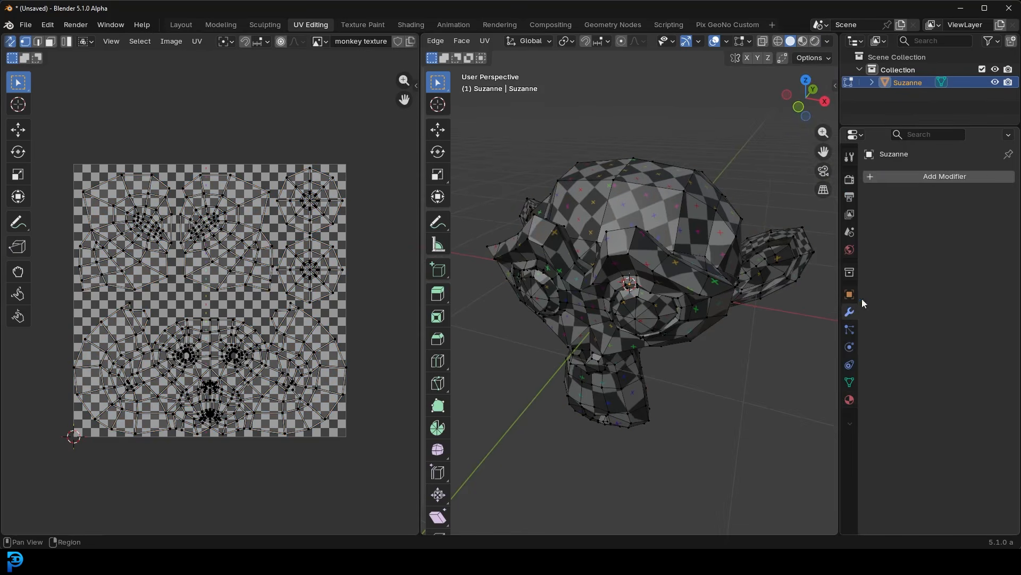
click(941, 177)
click(926, 178)
text(sub)
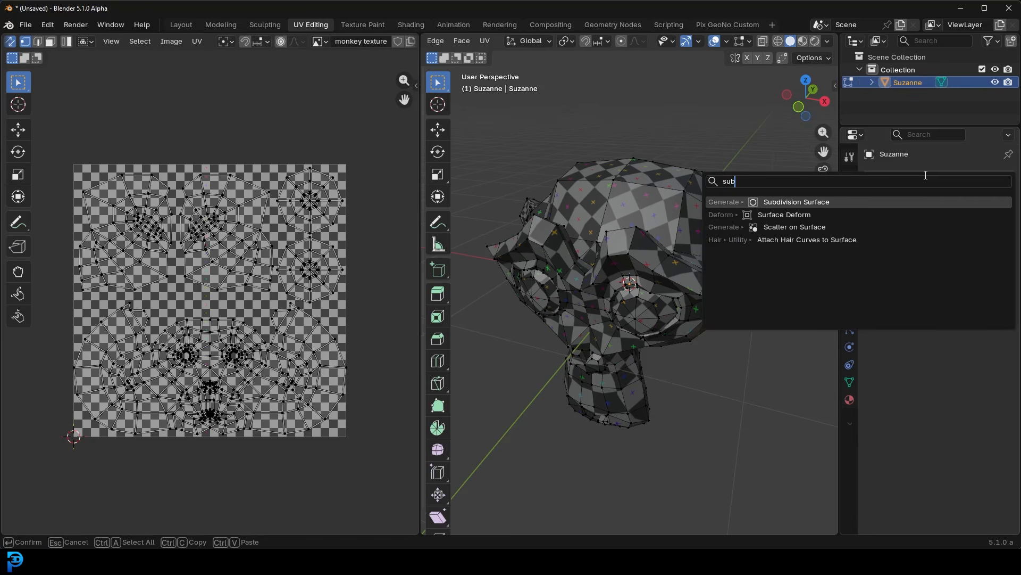
click(854, 200)
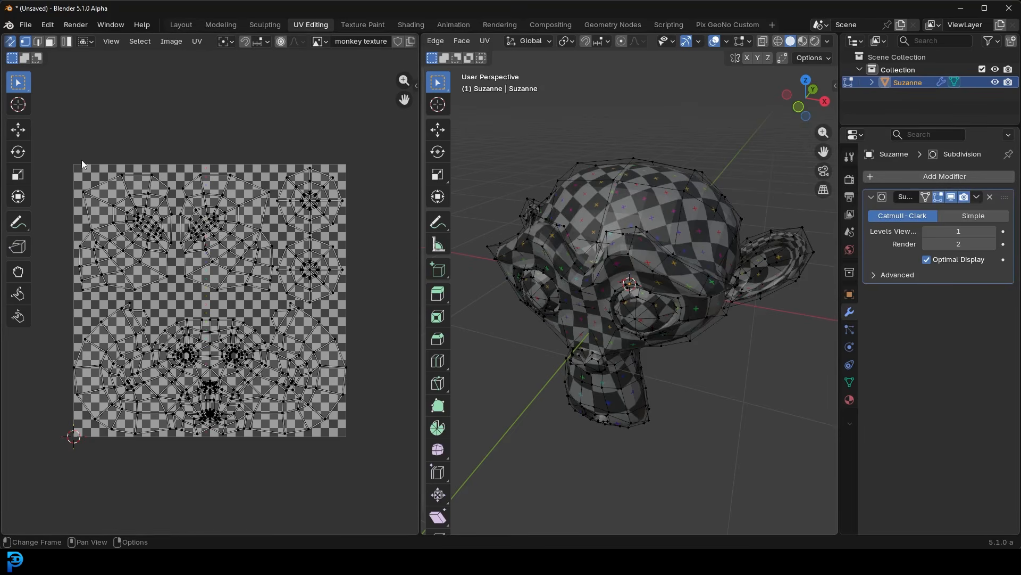
- Turn on the Subdivision modifier's on-cage display, set its viewport levels to 2, and collapse its settings
middle_drag(628, 234, 713, 250)
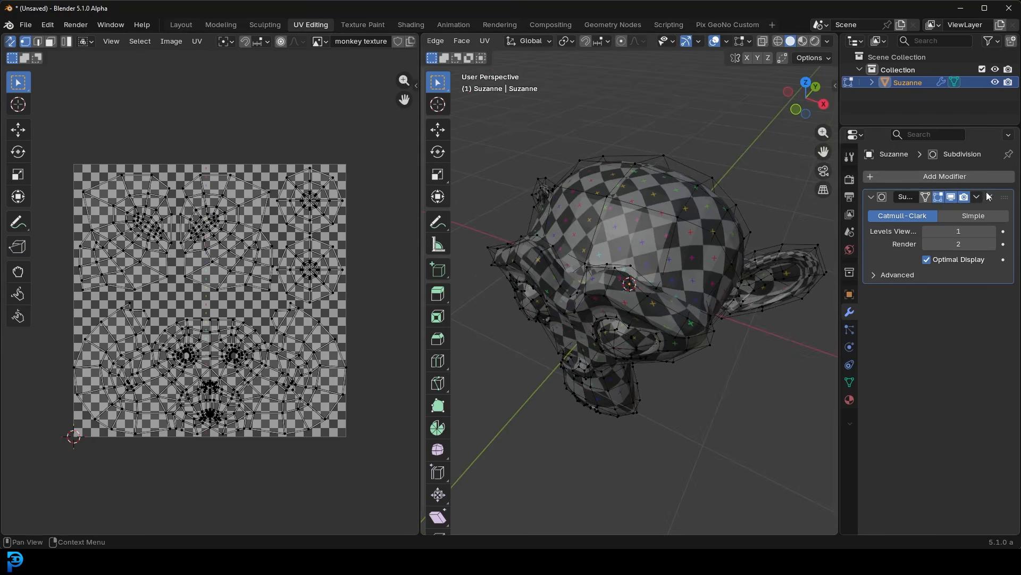
click(926, 198)
click(991, 231)
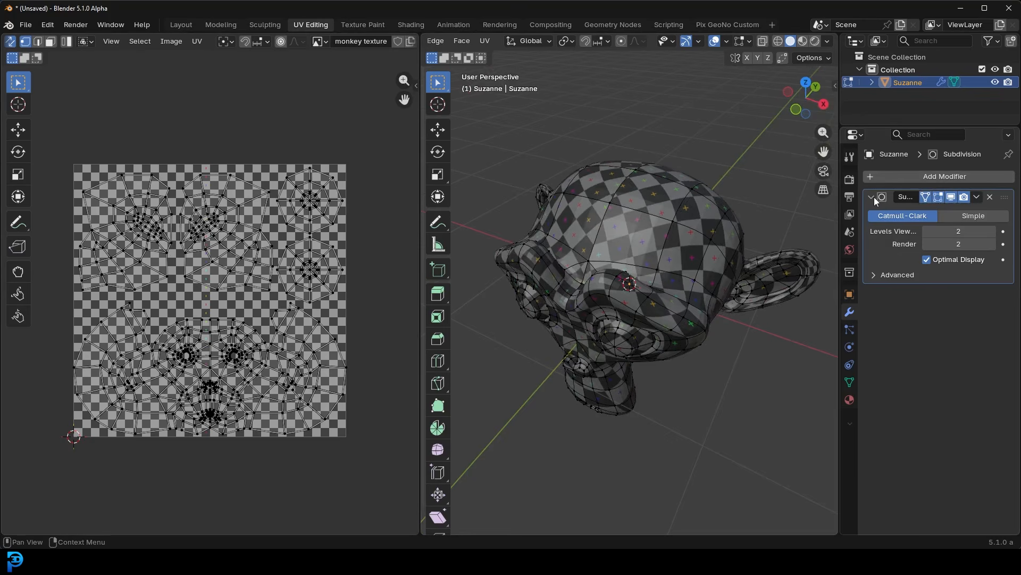
click(871, 197)
middle_drag(683, 237, 689, 230)
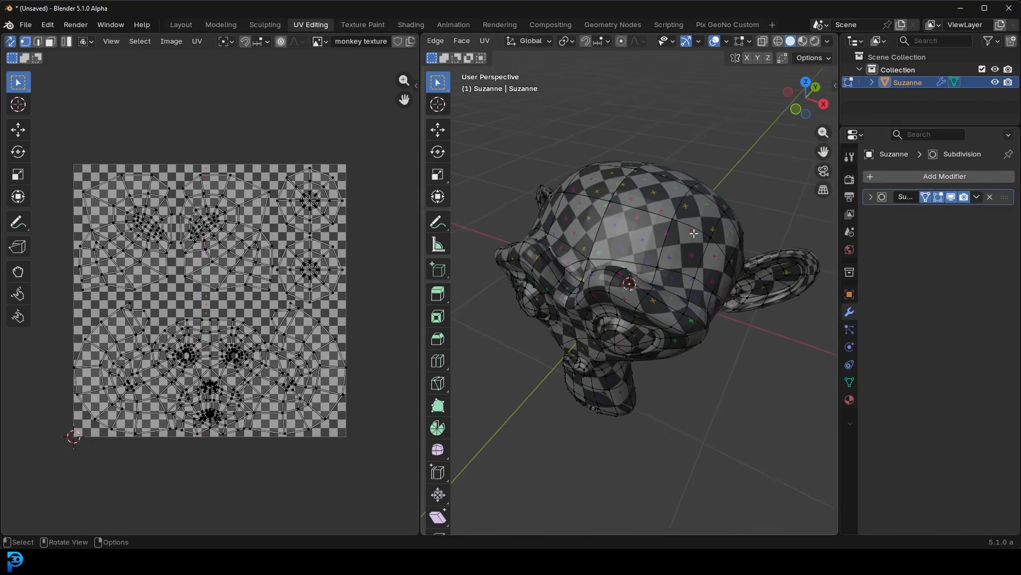
- Shade the monkey smooth in Object Mode and return to Edit Mode
key(Tab)
right_click(682, 208)
key(Escape)
key(Tab)
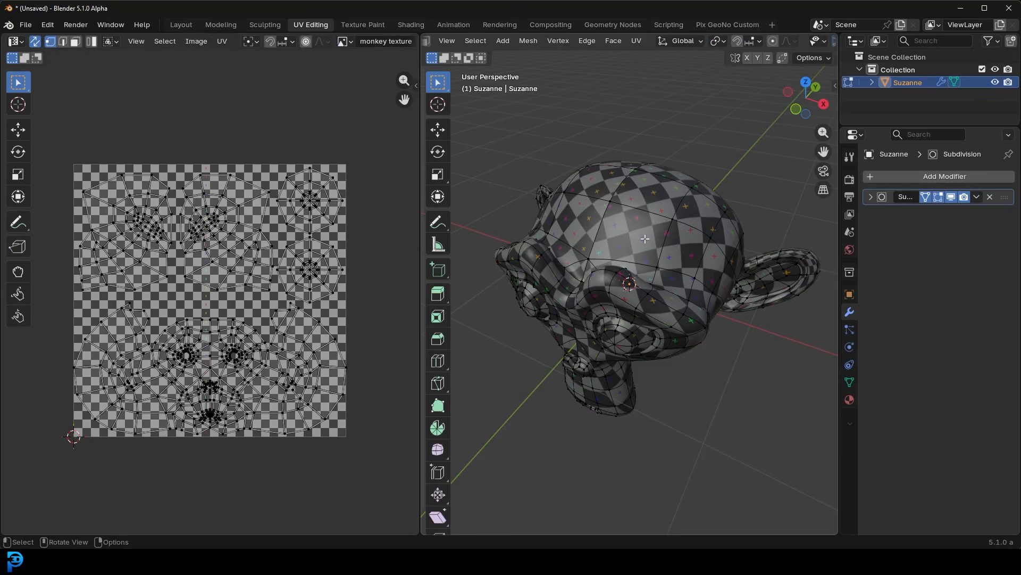
mouse_move(684, 225)
middle_down()
mouse_move(657, 235)
mouse_move(681, 223)
middle_up()
scroll(681, 224, up, 3)
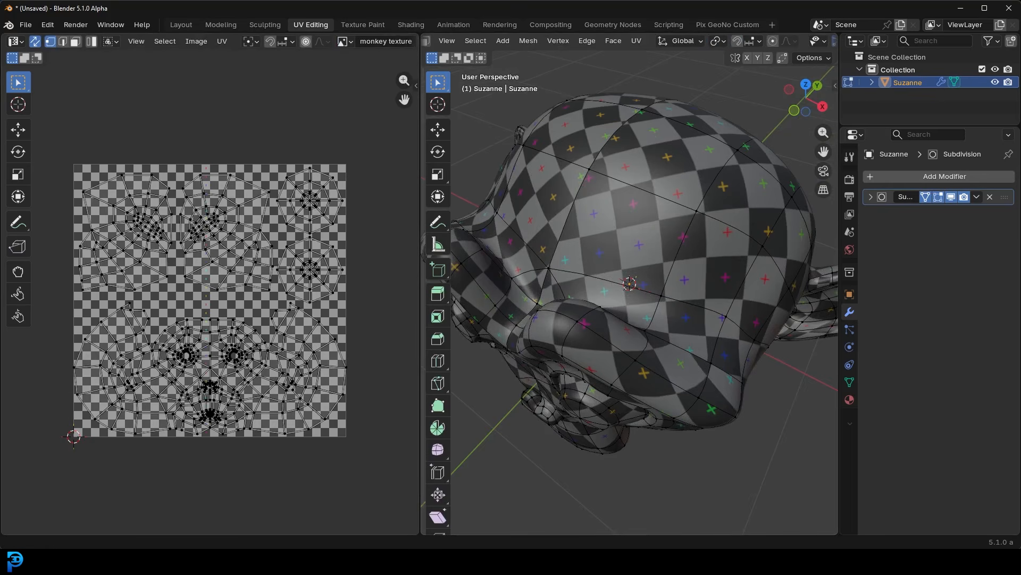
- Find GIMP 2.10.30 with the system search and launch it
key(super)
text(gimp)
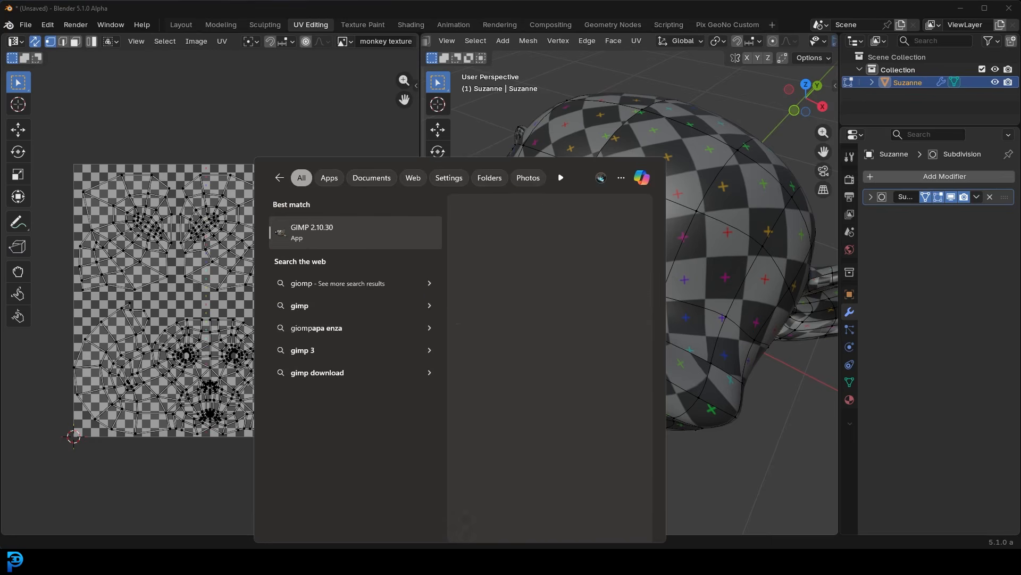
click(376, 194)
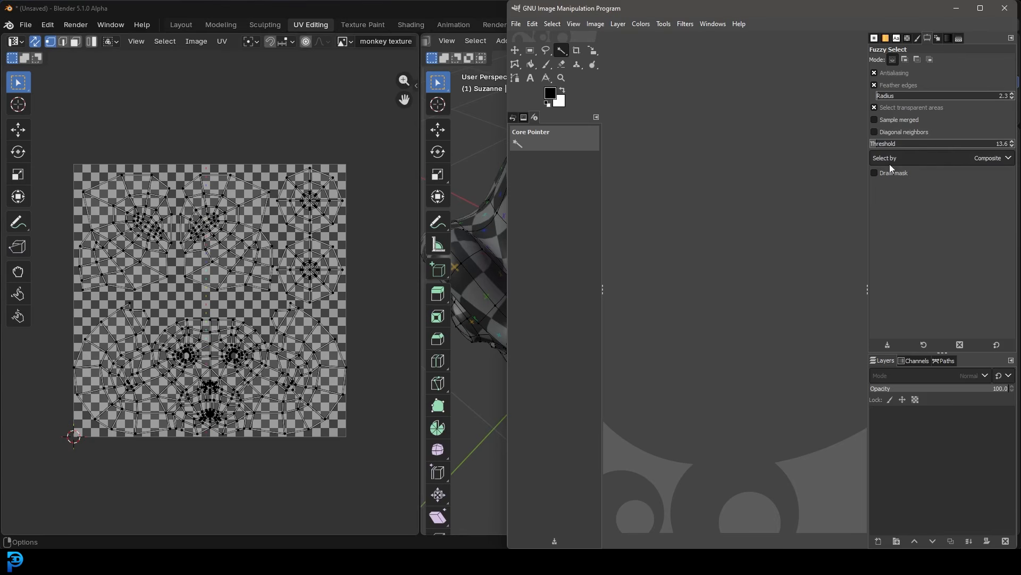
- Minimize Blender and open the "monkey texture" image from the Desktop in GIMP
click(490, 10)
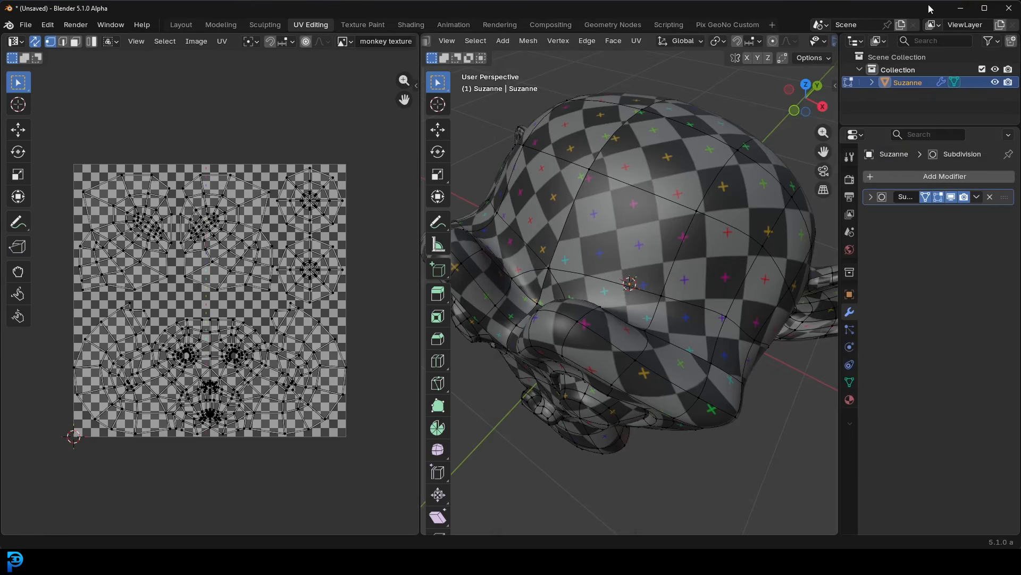
click(961, 8)
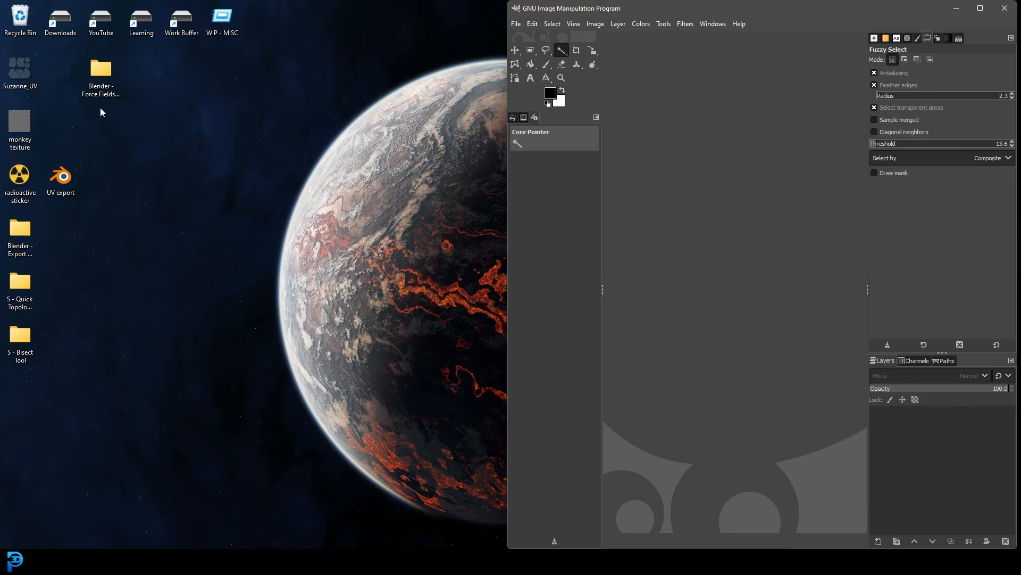
drag(24, 127, 679, 246)
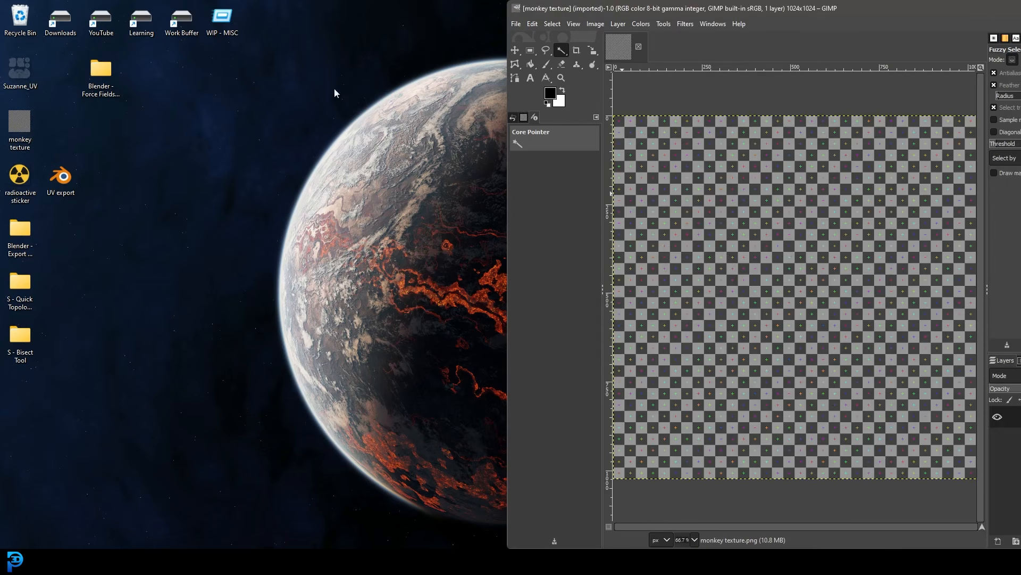
- Add the Suzanne_UV image from the Desktop as a layer over the monkey texture and maximize the GIMP window
drag(11, 67, 780, 230)
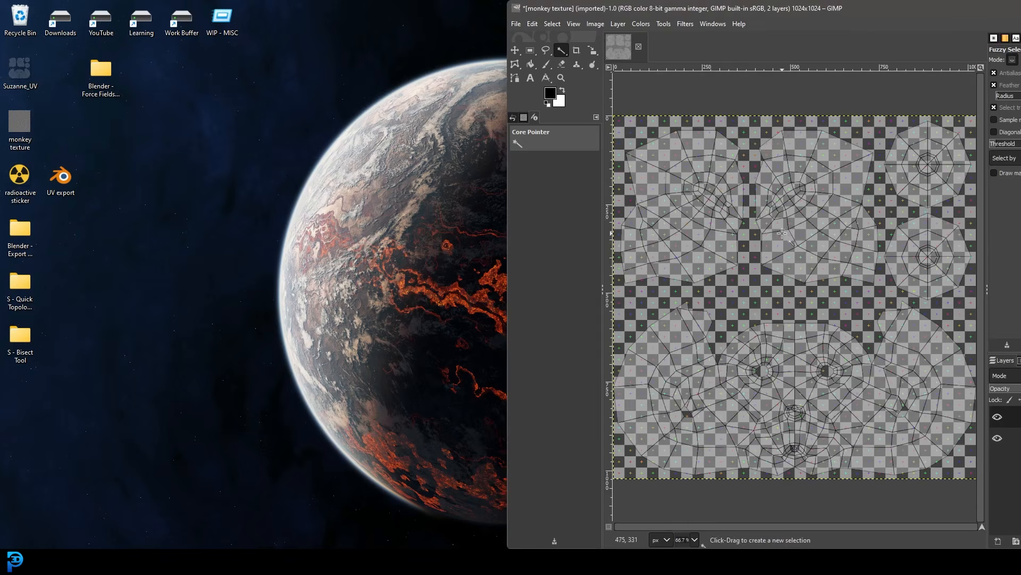
drag(985, 11, 824, 37)
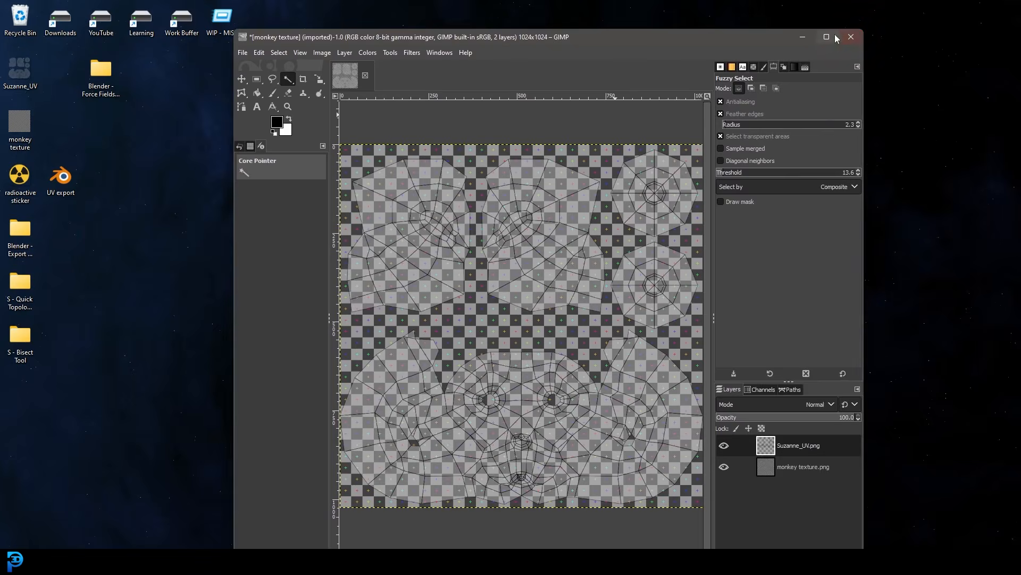
click(833, 38)
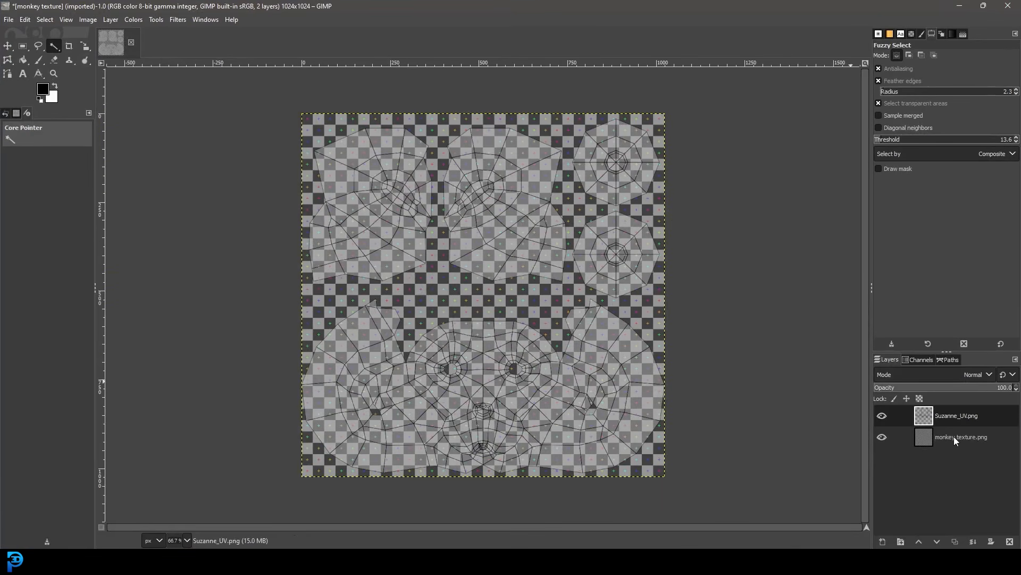
- Examine the two layers, compare the texture with and without the Suzanne_UV.png overlay, and inspect the UV islands around the face
click(964, 439)
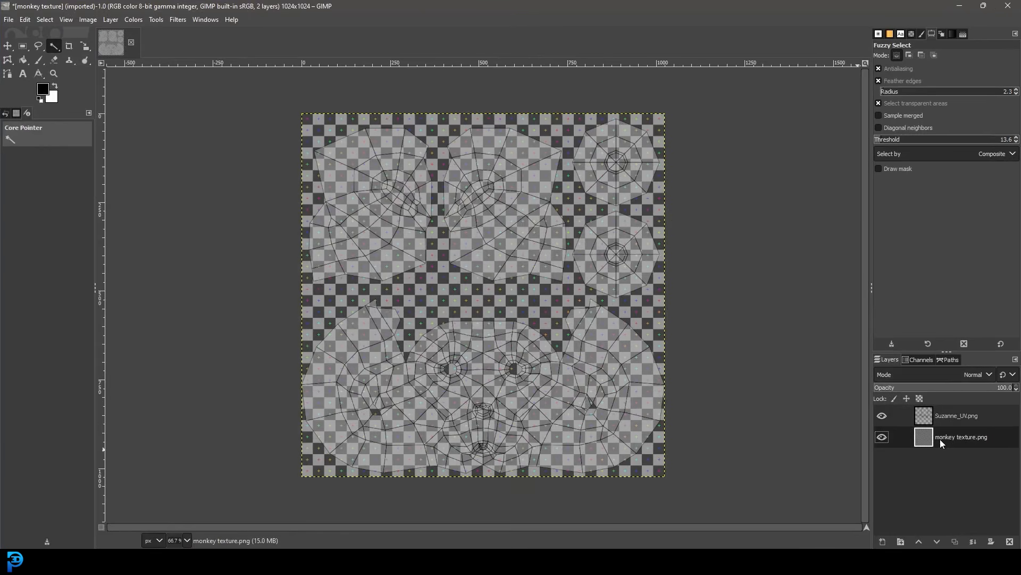
click(945, 419)
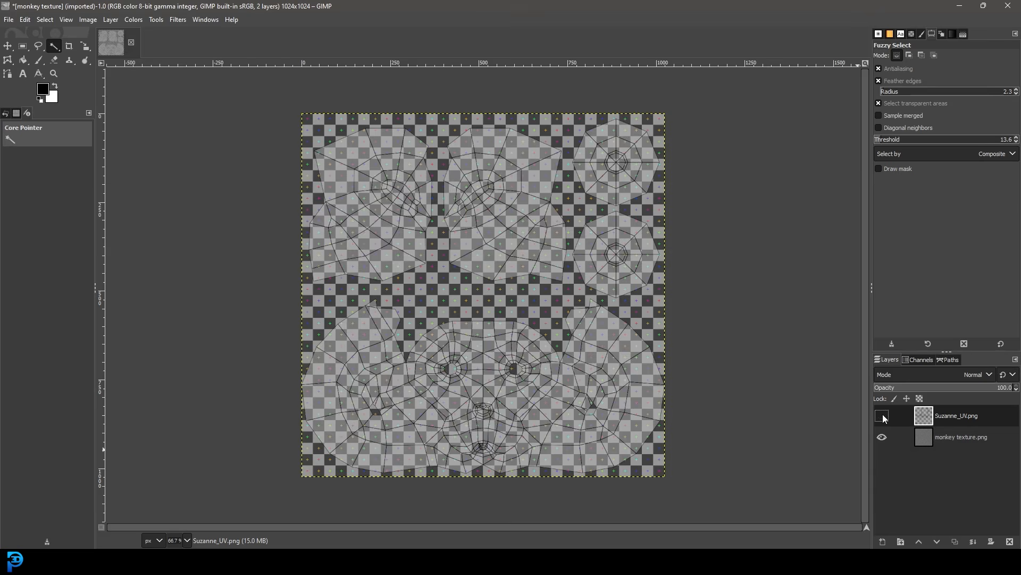
click(882, 416)
click(882, 416)
ctrl+scroll(570, 263, up, 2)
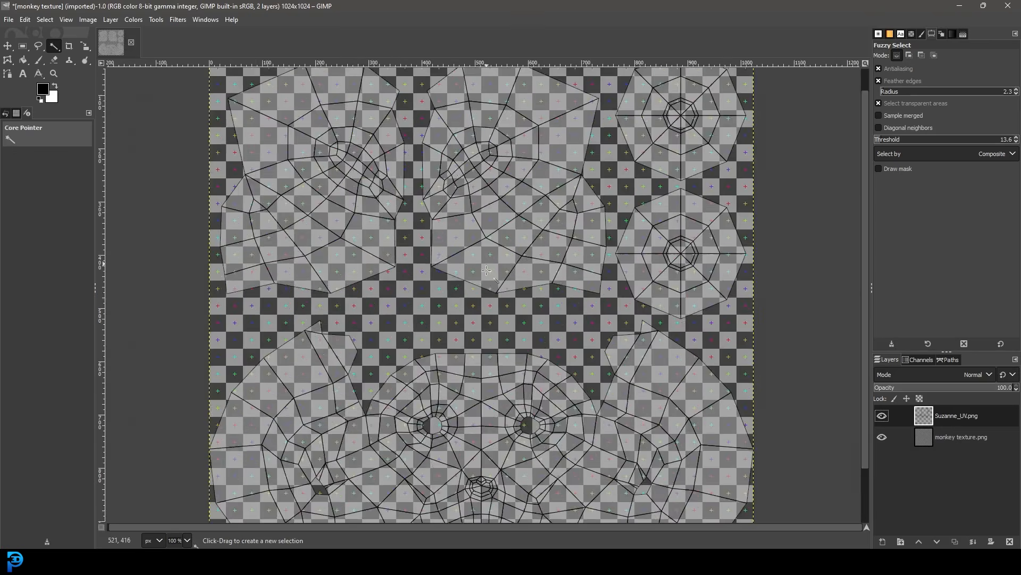
ctrl+scroll(563, 263, up, 1)
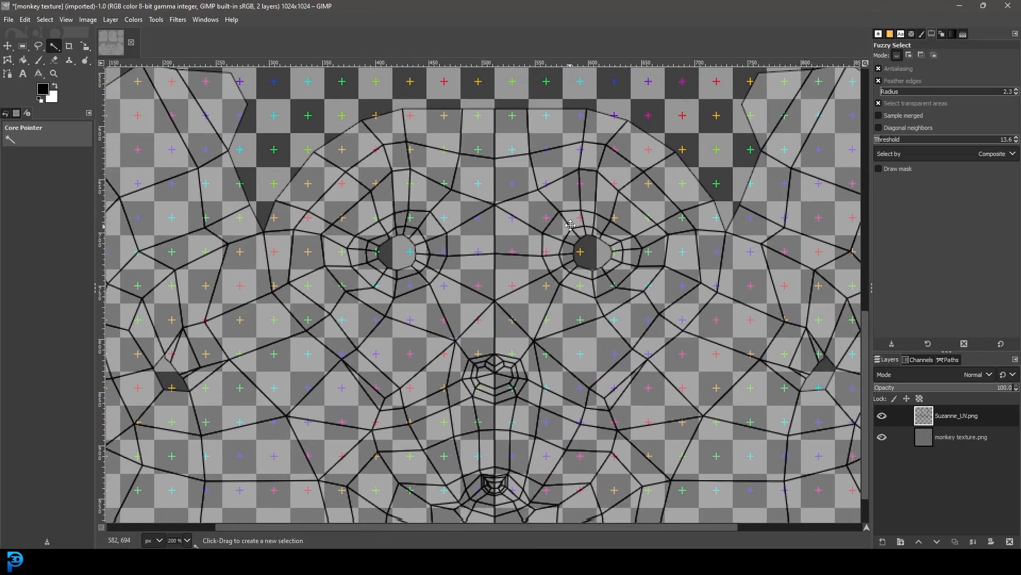
ctrl+scroll(488, 264, down, 2)
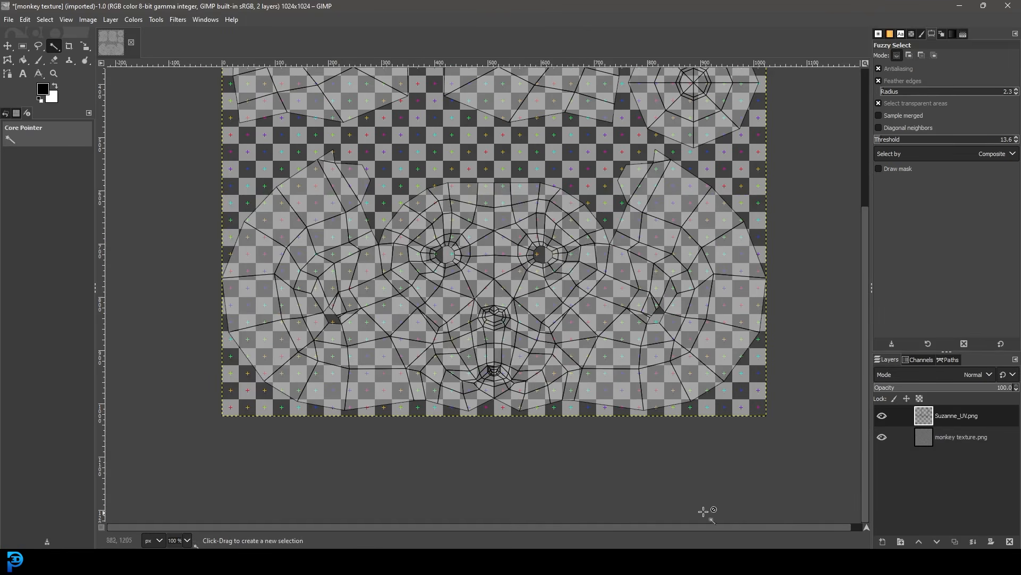
- Switch to Blender to look at the textured monkey model, and return to GIMP
mouse_move(768, 563)
click(763, 512)
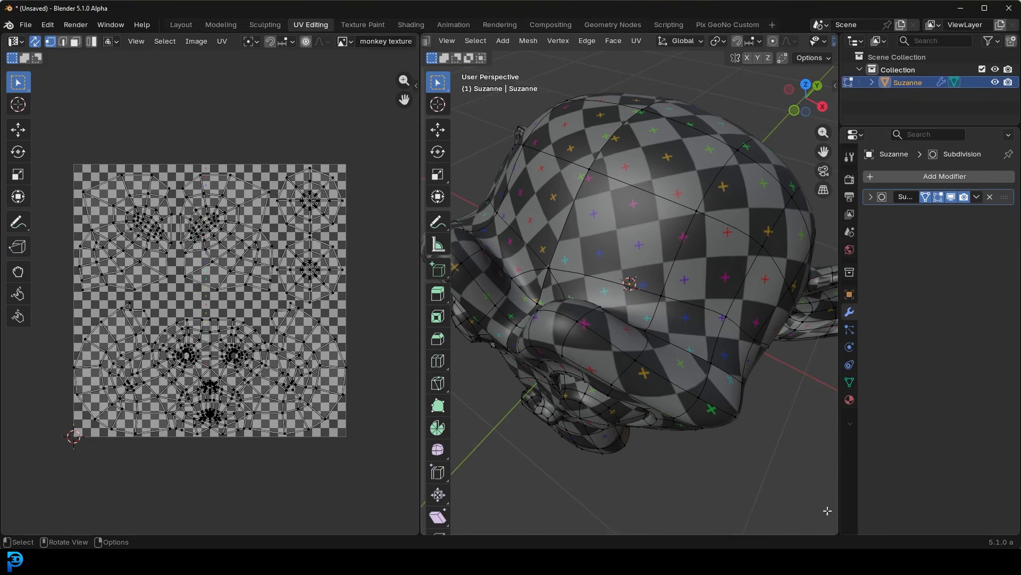
mouse_move(793, 561)
click(791, 505)
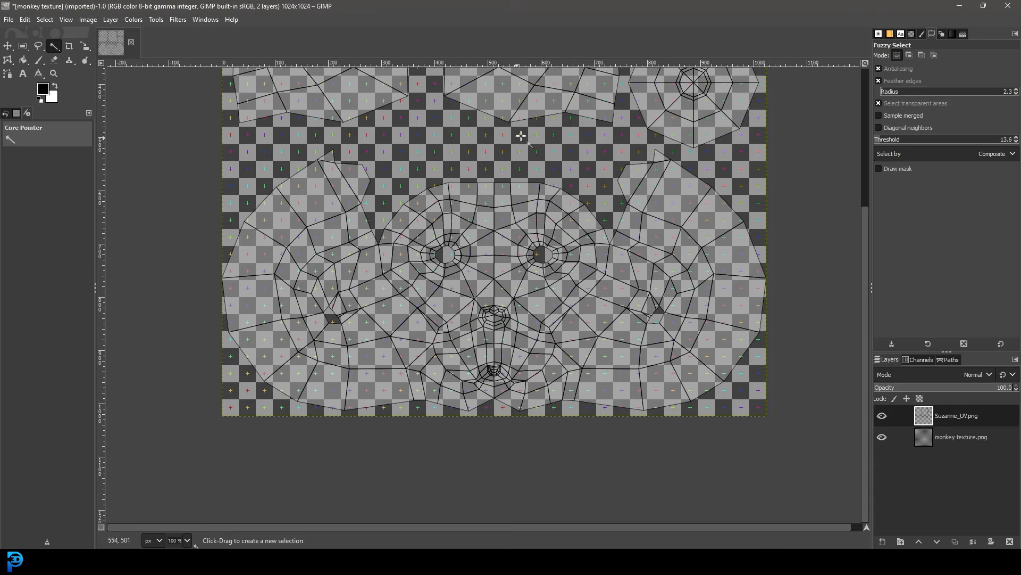
- Add the "radioactive sticker" image from the Desktop as a layer and move it below the Suzanne_UV.png layer
drag(376, 4, 502, 24)
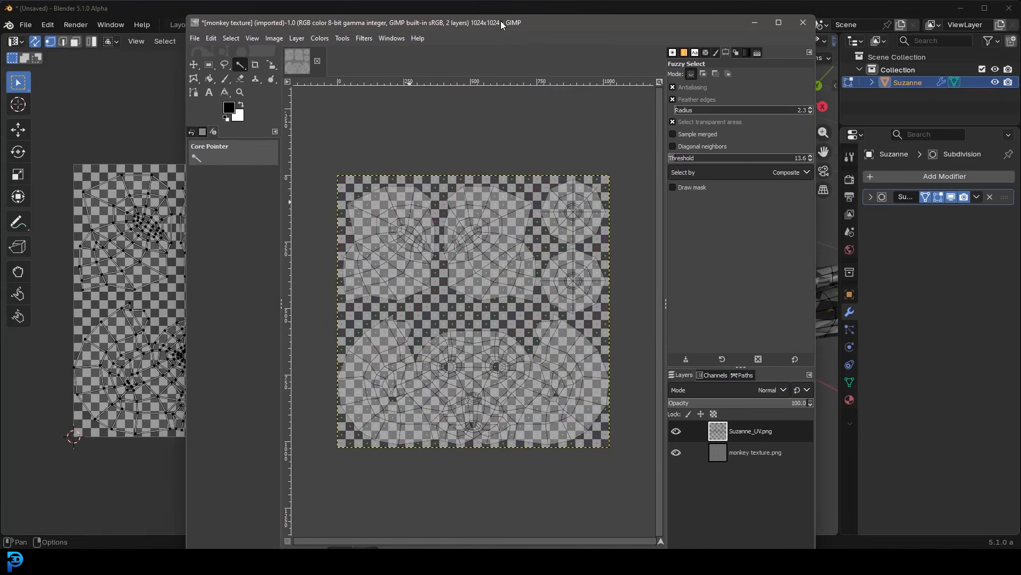
click(960, 8)
drag(24, 186, 490, 259)
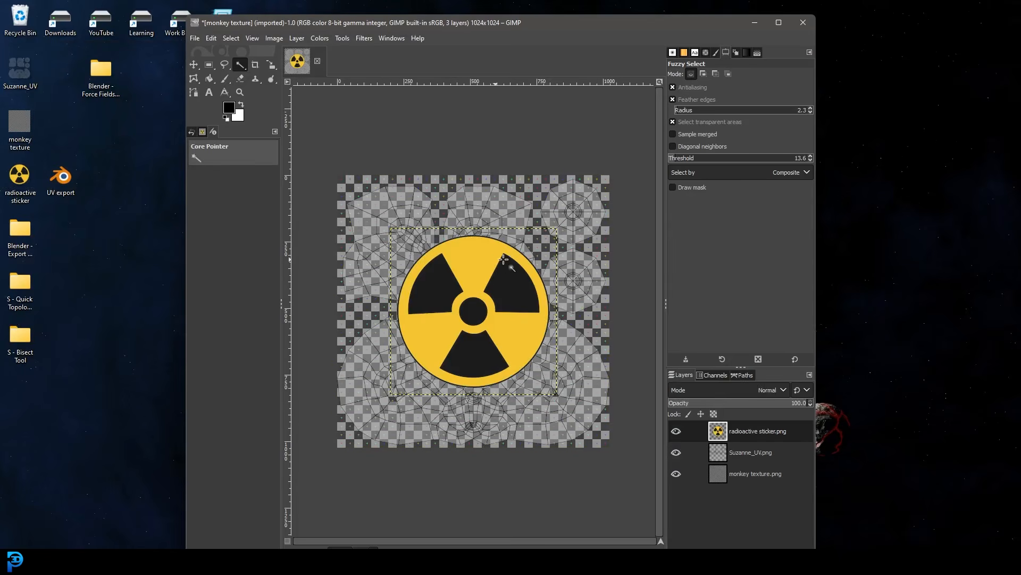
click(779, 22)
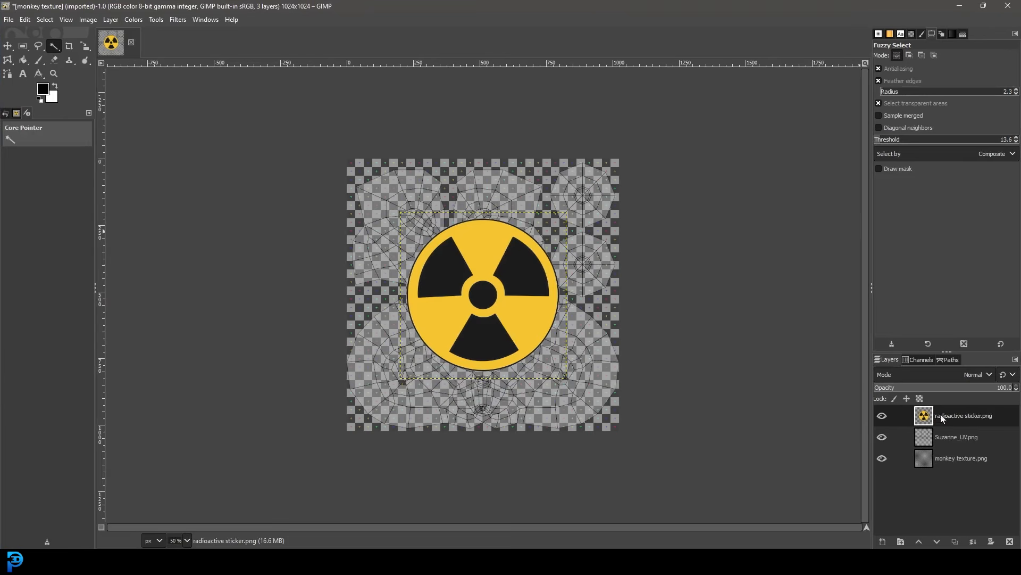
drag(950, 416, 969, 452)
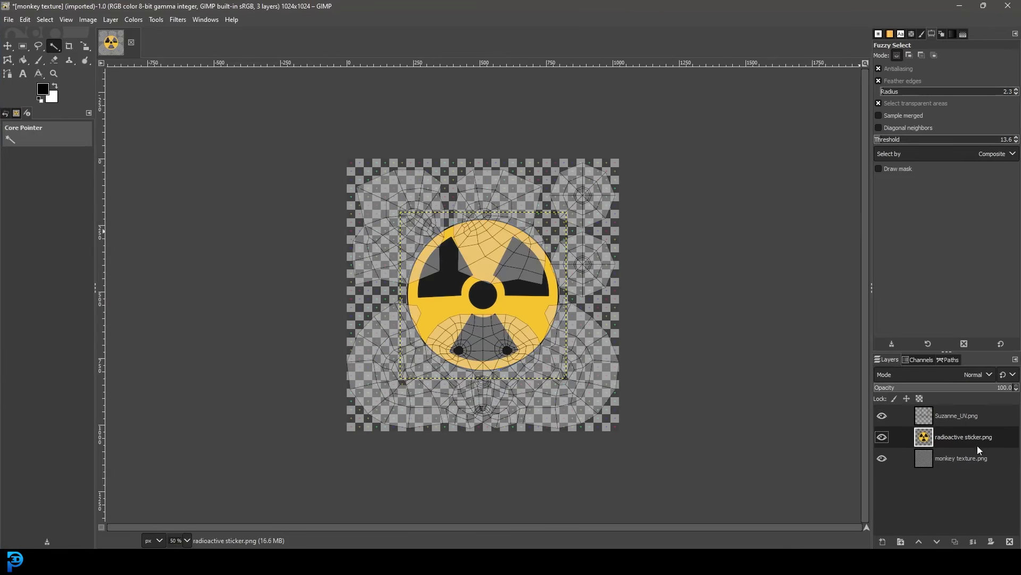
- Scale the radioactive sticker layer to 277 × 277 px with its aspect ratio kept
ctrl+scroll(515, 293, up, 2)
middle_drag(499, 300, 524, 273)
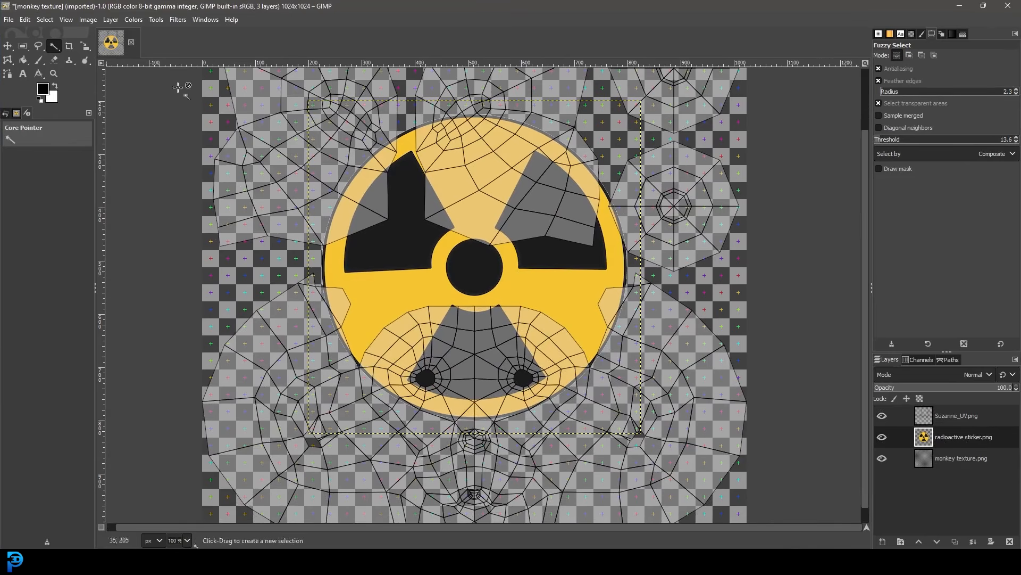
click(85, 46)
drag(604, 237, 393, 396)
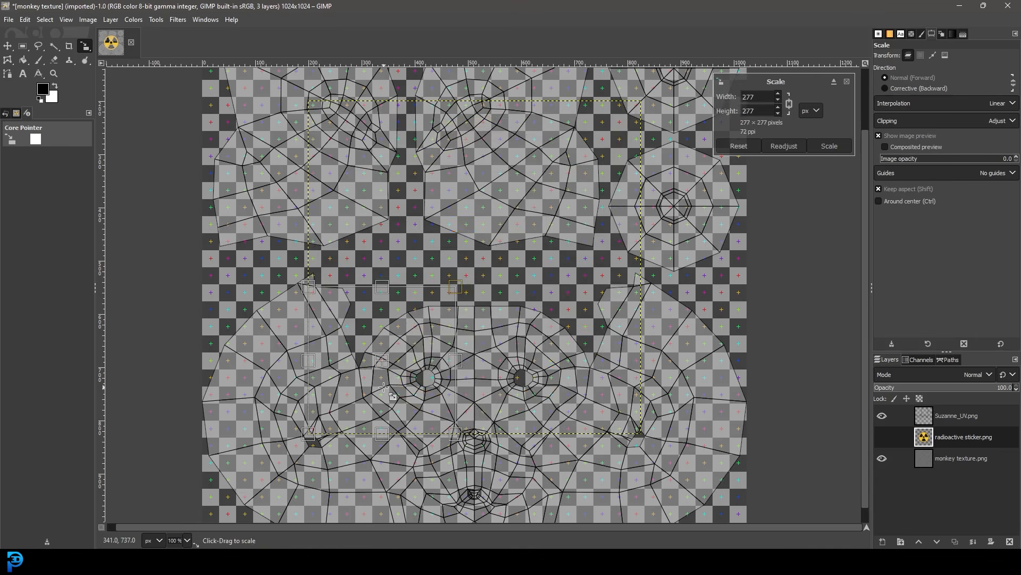
click(830, 146)
- Move the radioactive sticker onto the UV island at the lower right of the layout
key(m)
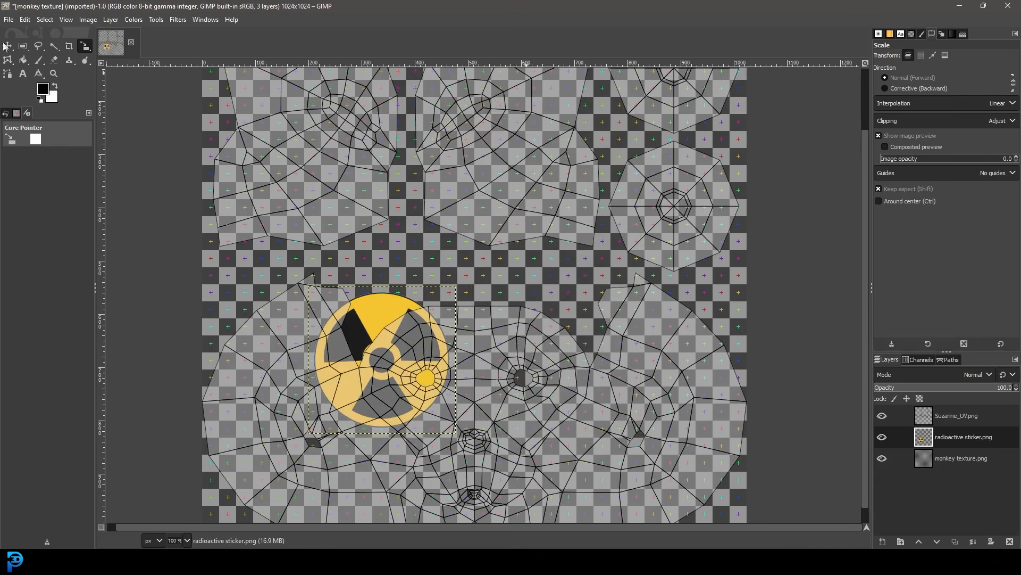
middle_drag(379, 299, 357, 206)
drag(357, 206, 629, 286)
middle_drag(676, 239, 626, 251)
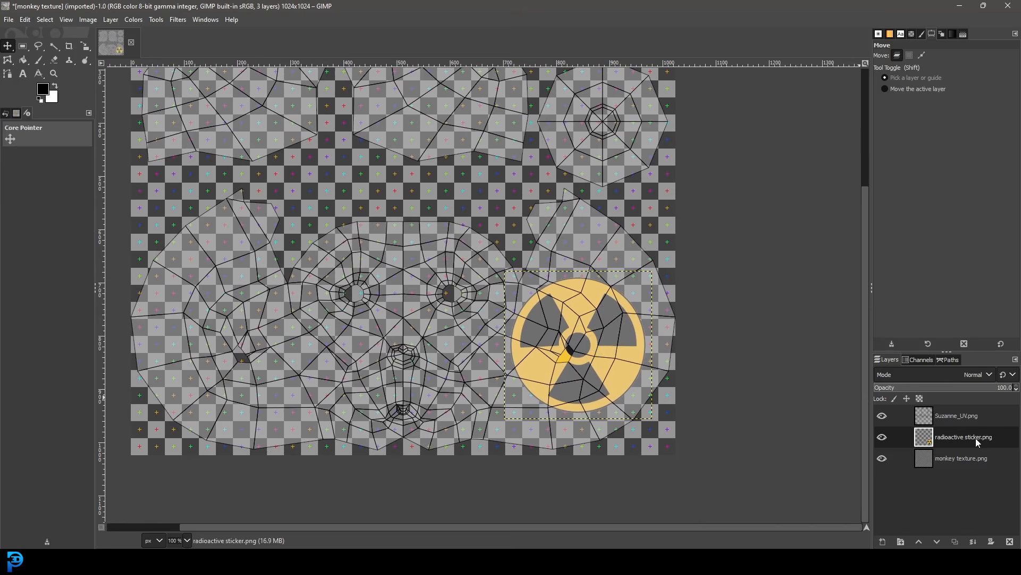
- Hide the Suzanne_UV.png layer and export the image over monkey texture.png on the Desktop, keeping the PNG options shown
click(883, 416)
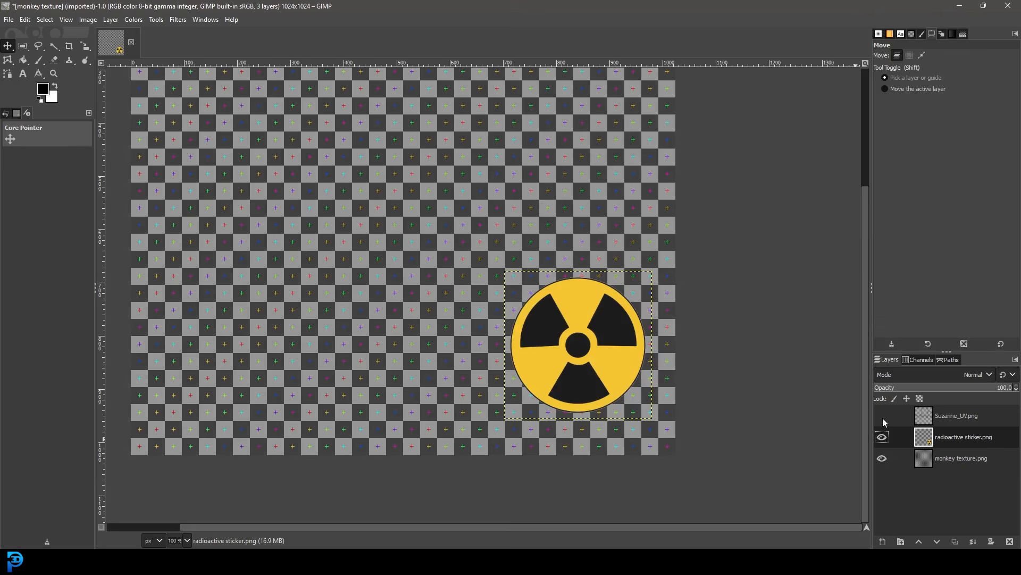
ctrl+scroll(479, 290, down, 2)
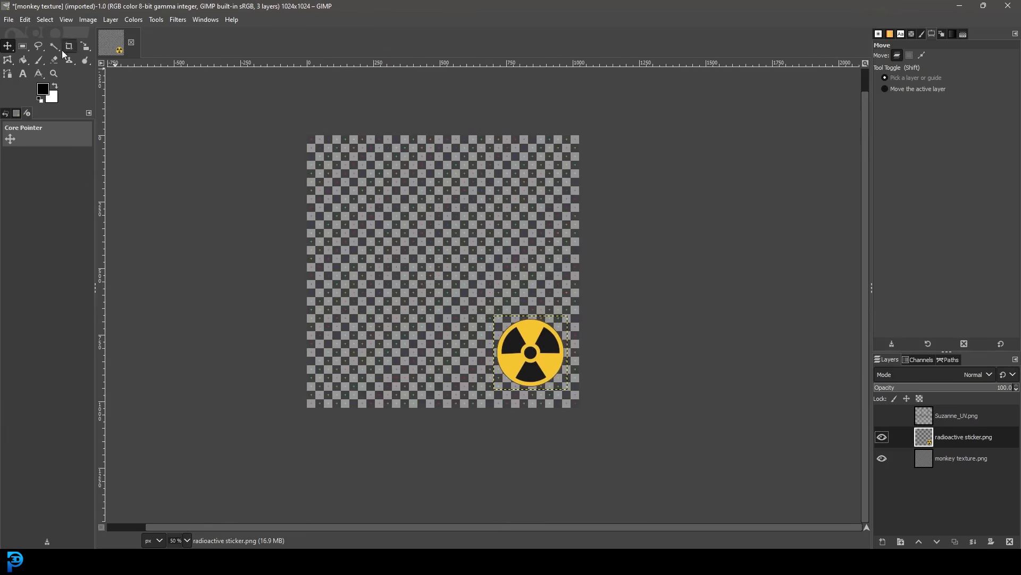
click(9, 20)
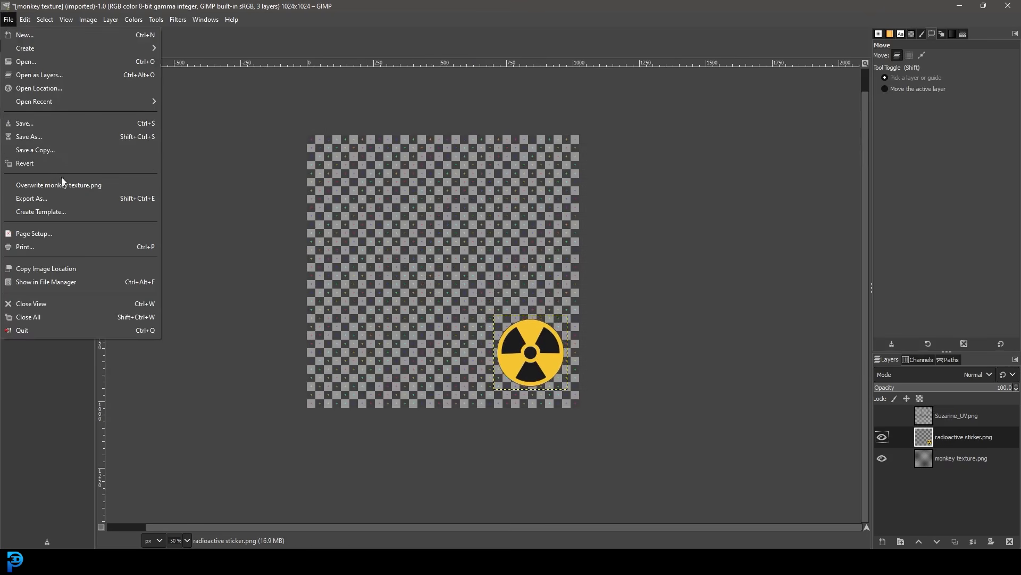
click(66, 198)
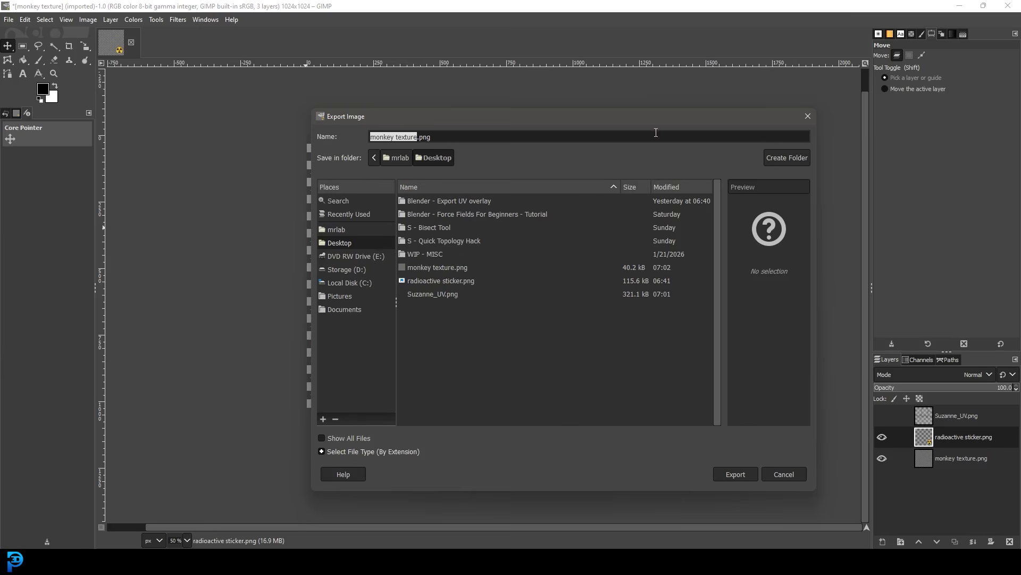
click(350, 244)
click(449, 268)
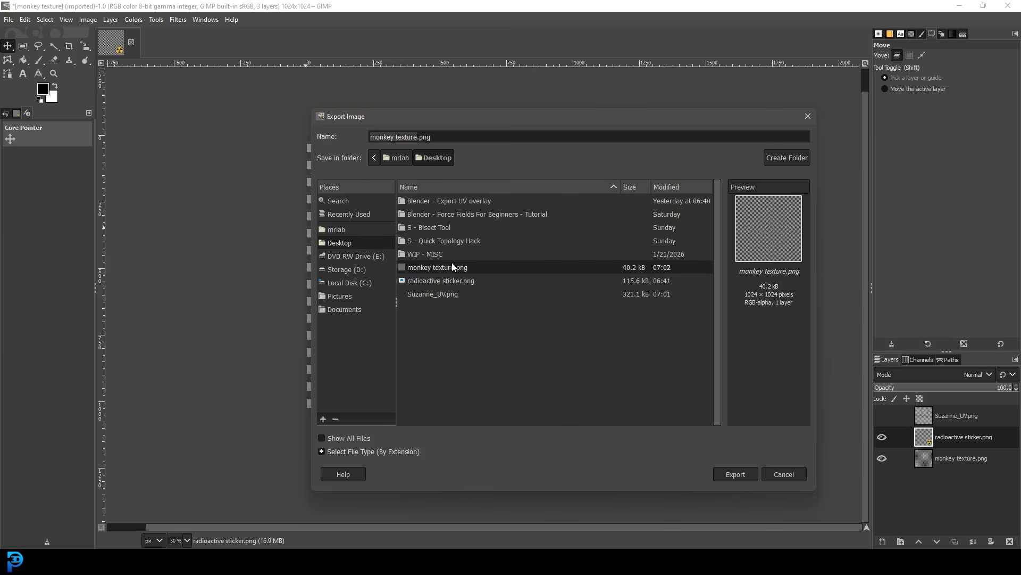
click(741, 472)
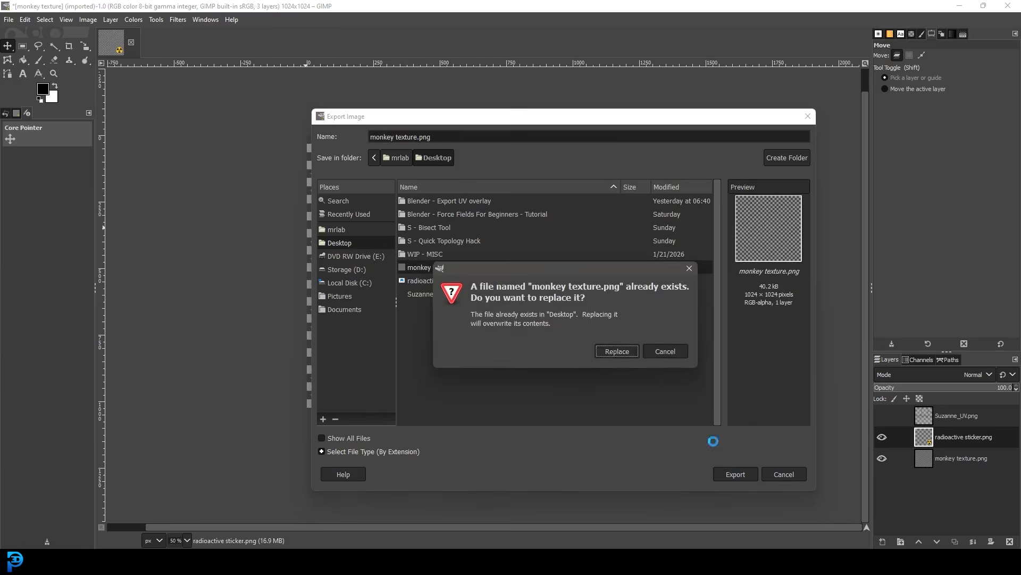
click(617, 353)
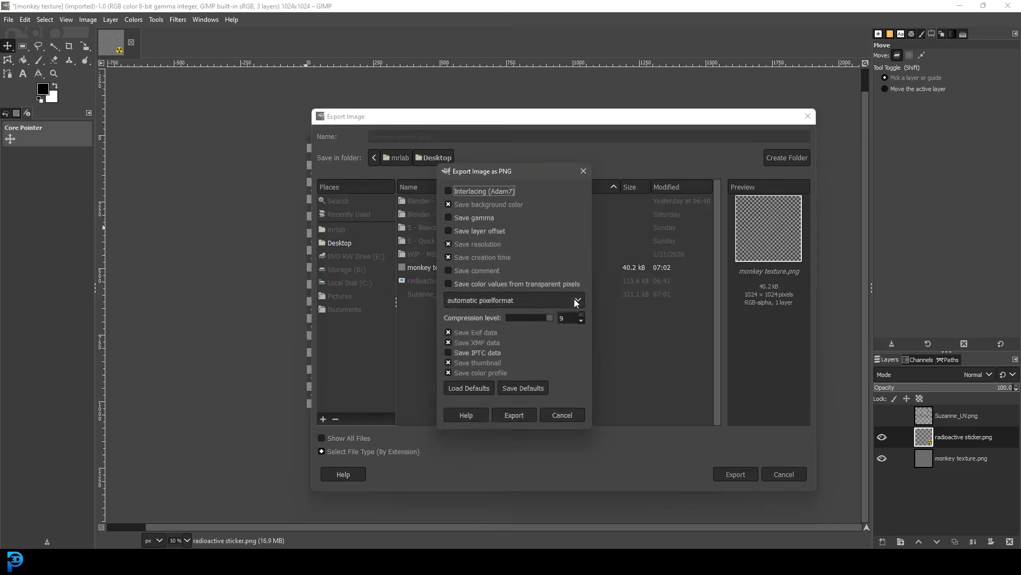
click(518, 417)
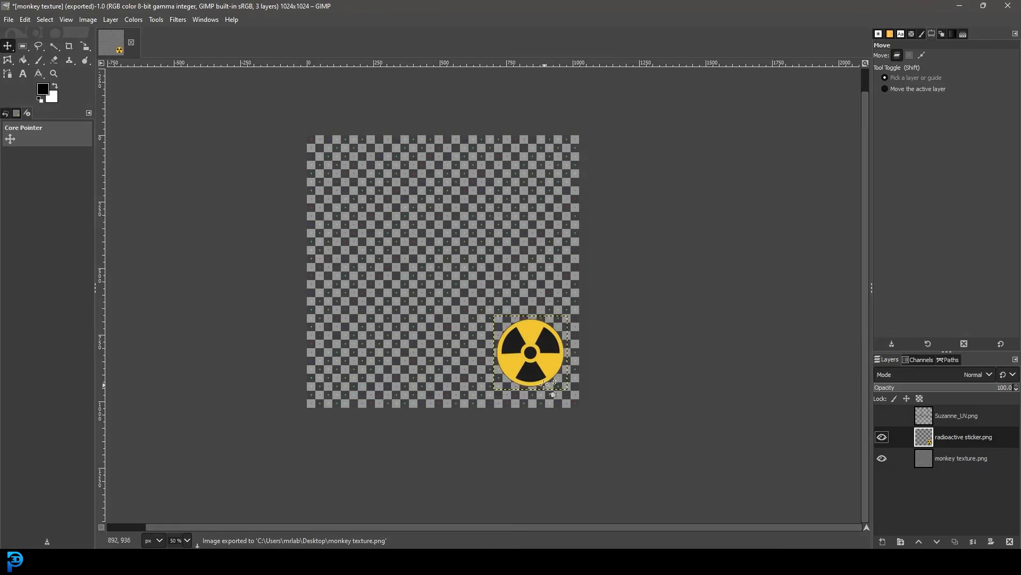
- Switch to Blender, turn the view to the monkey's face, and show the settings of the monkey material
key(alt+Tab)
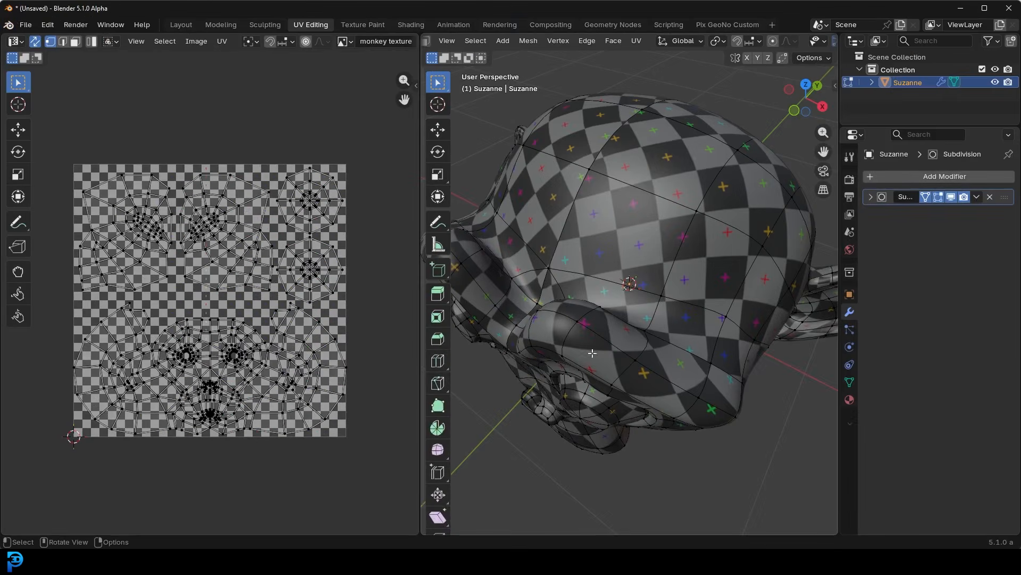
middle_drag(616, 293, 622, 258)
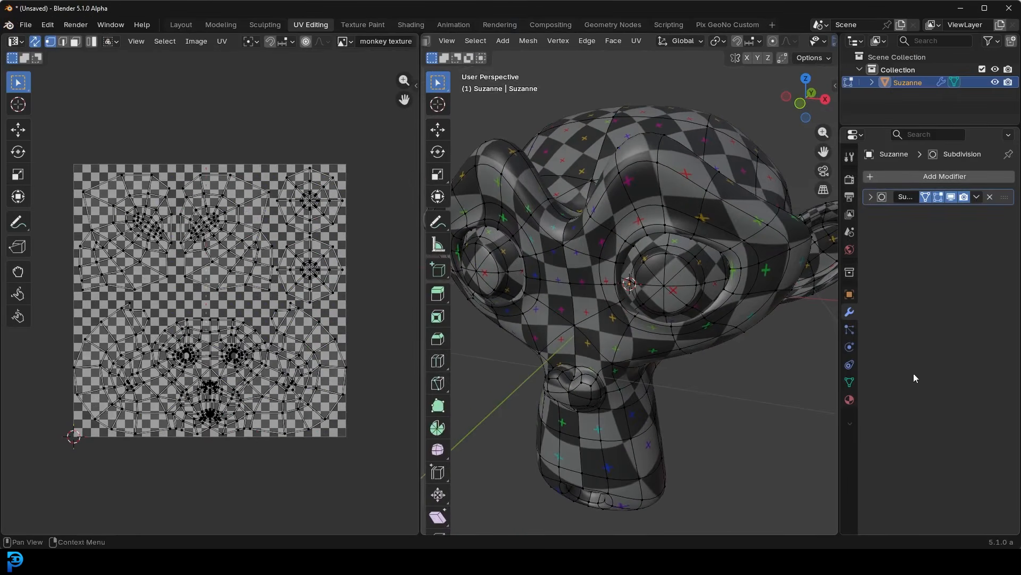
click(849, 399)
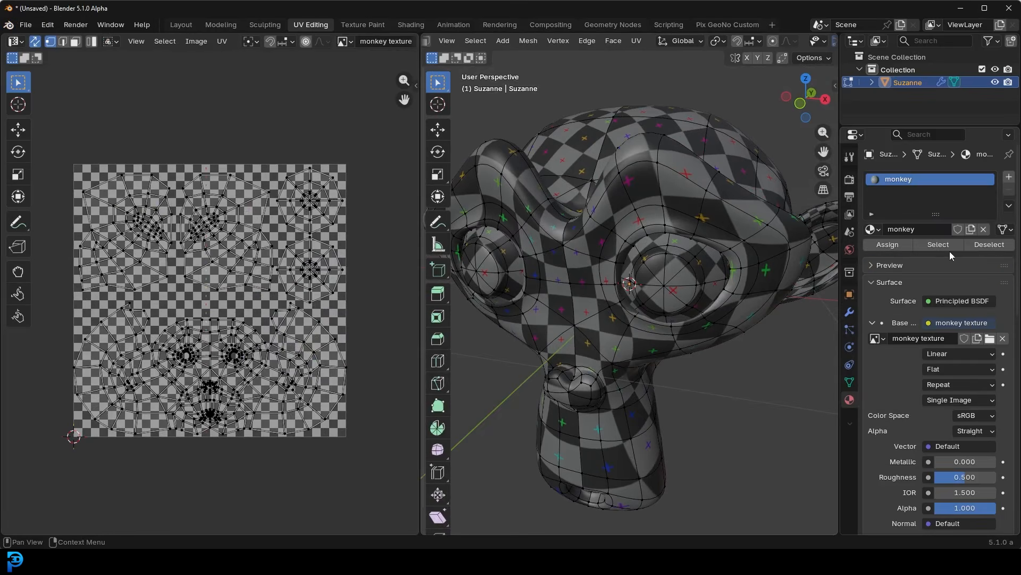
scroll(642, 233, down, 3)
middle_drag(650, 188, 681, 218)
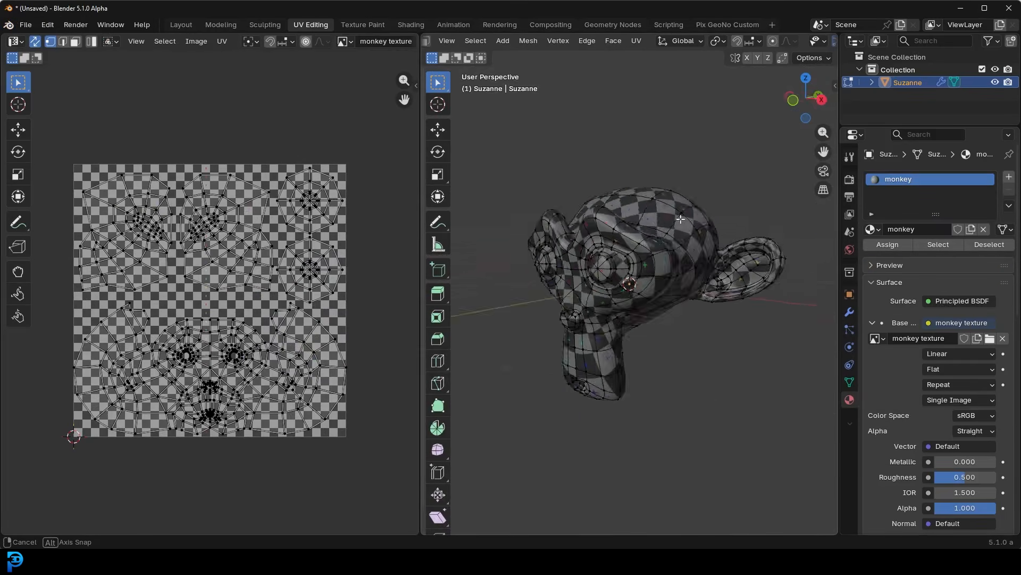
- Try to refresh the Base Color by reselecting the existing monkey texture image, and check the side of the head
click(879, 339)
click(779, 357)
middle_drag(770, 354, 769, 250)
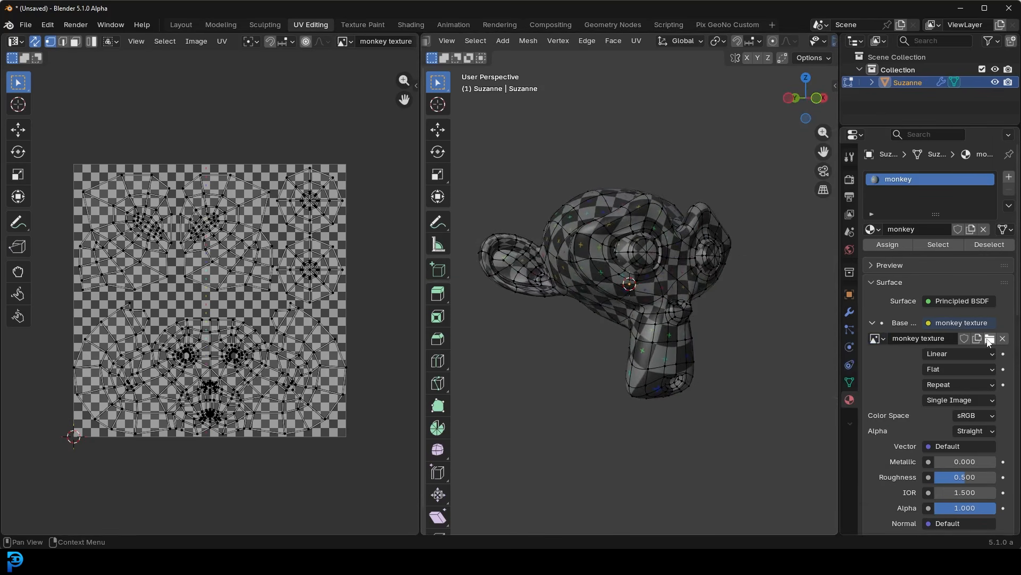
- Load the updated monkey texture.png from the Desktop as the Base Color image
click(990, 339)
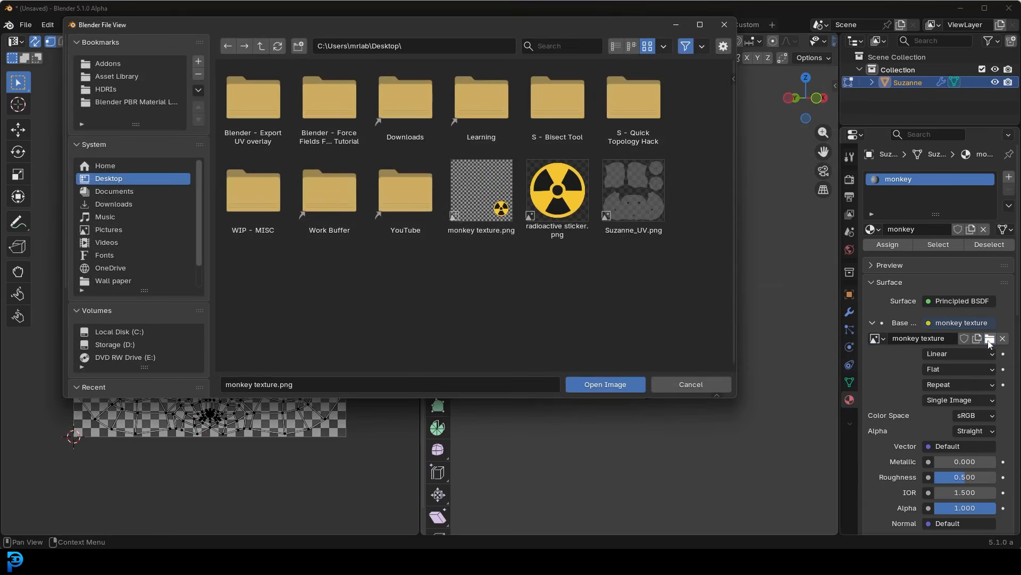
click(496, 201)
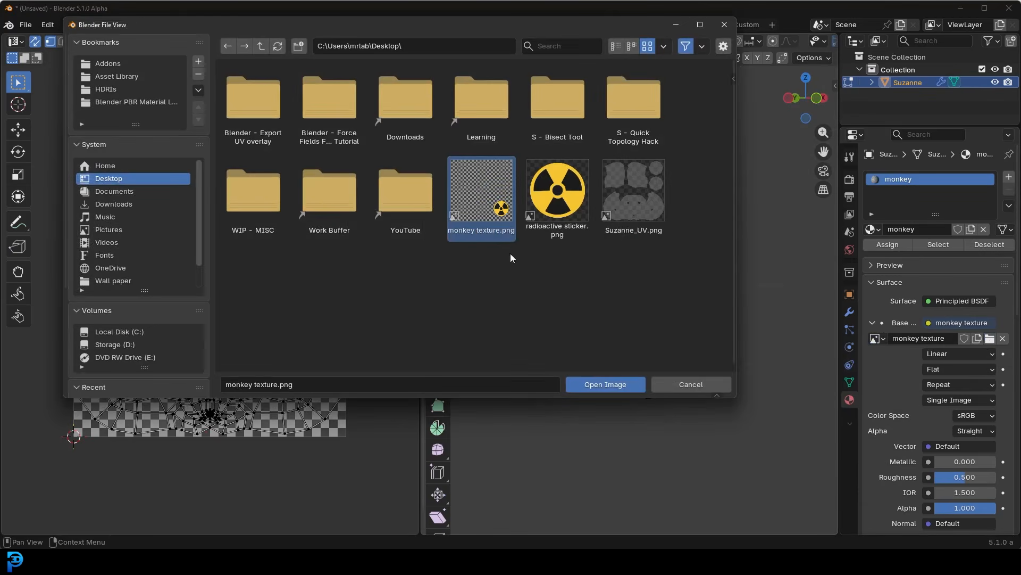
click(598, 381)
click(874, 339)
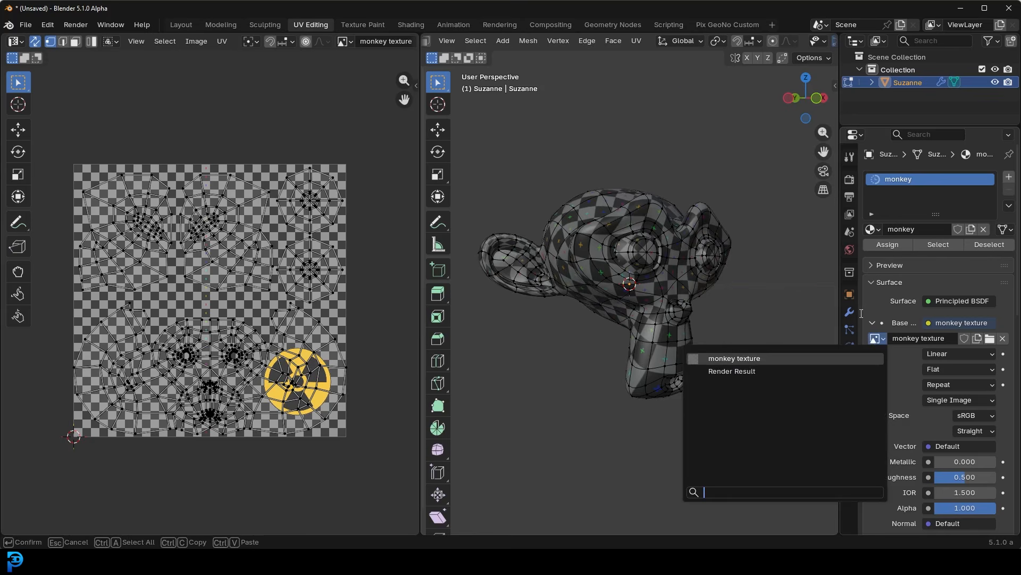
- Examine the sticker's placement on the monkey model from several angles, and switch back to GIMP
middle_drag(690, 265, 663, 256)
middle_drag(576, 253, 713, 296)
scroll(713, 296, down, 5)
middle_drag(635, 319, 663, 369)
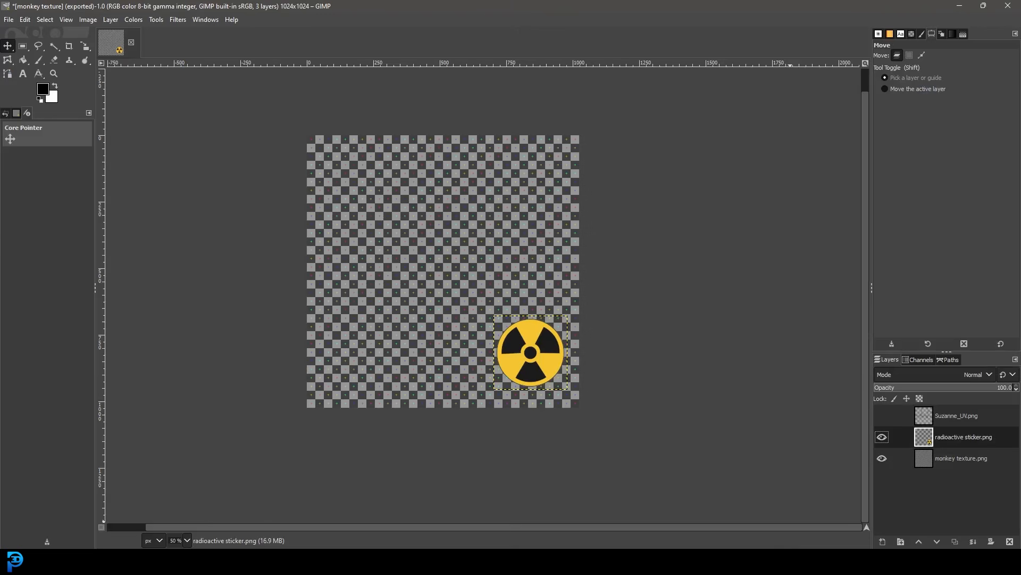
- Show the Suzanne_UV.png layer and inspect how the radioactive sticker lies over the UV layout
click(882, 415)
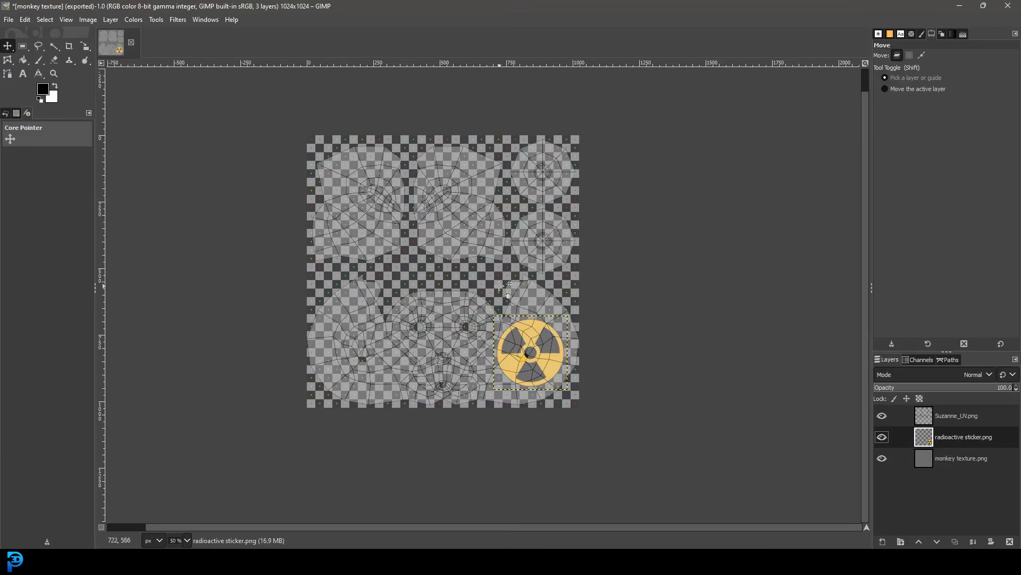
ctrl+scroll(473, 299, up, 3)
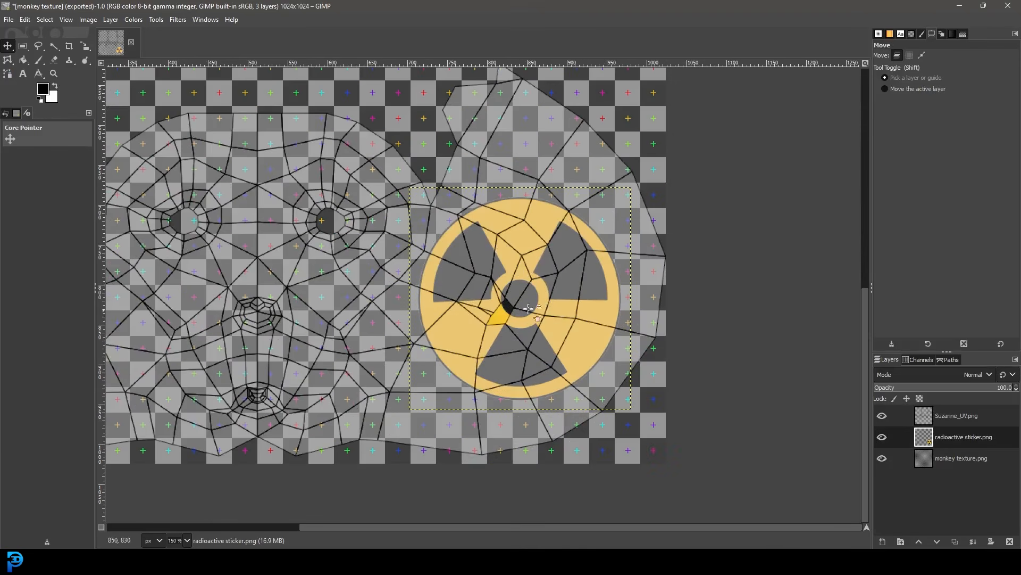
ctrl+scroll(492, 282, down, 1)
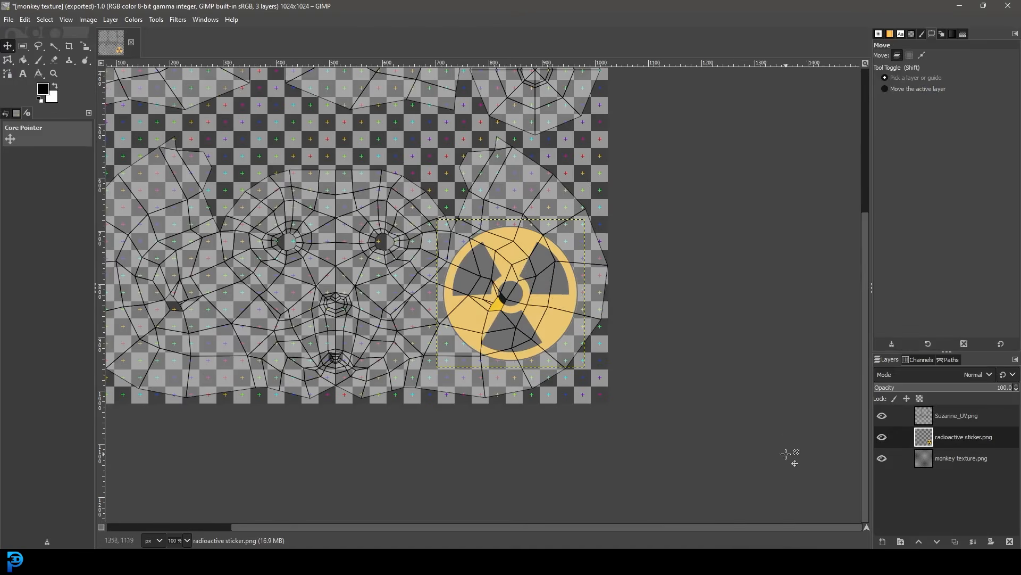
mouse_move(793, 561)
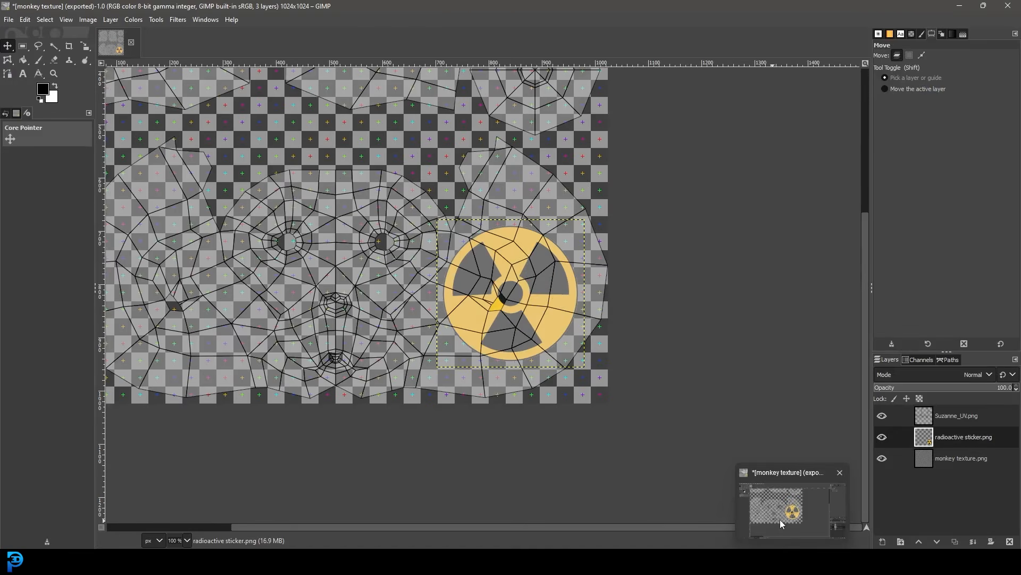
click(738, 532)
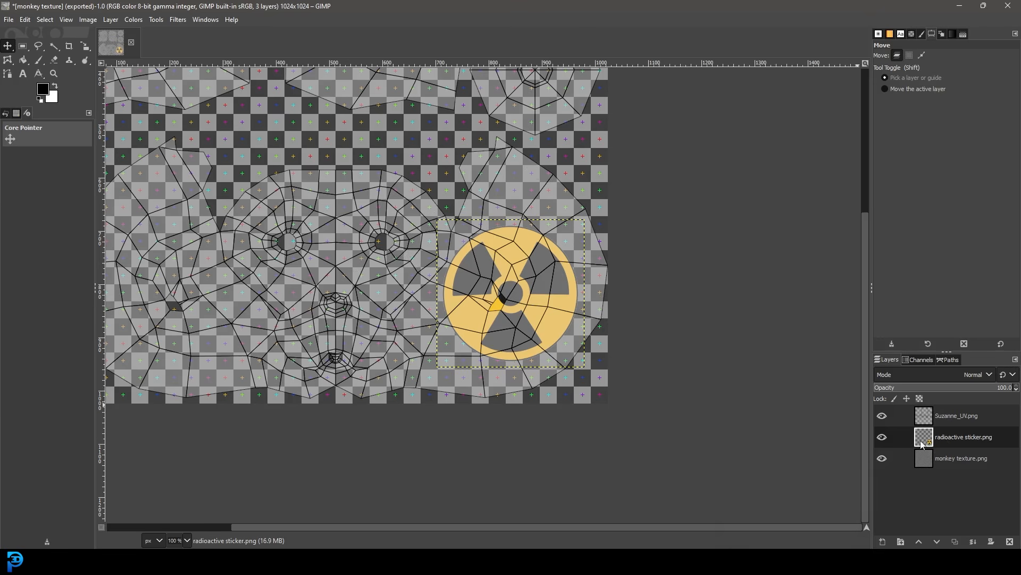
- Hide the radioactive sticker layer to inspect the UV faces beneath it, and show the layer again
click(882, 437)
ctrl+scroll(486, 266, up, 2)
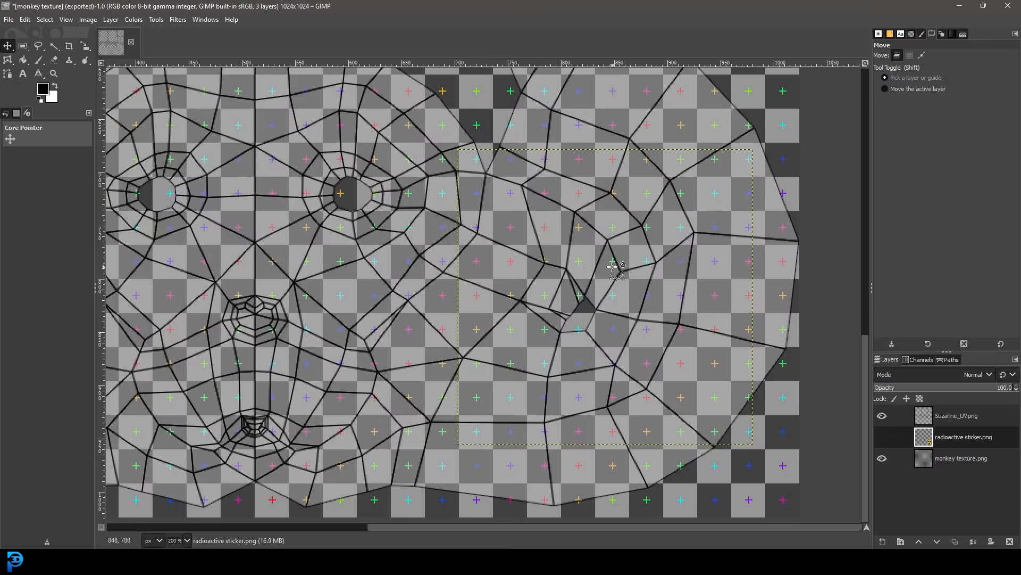
key(1)
click(883, 436)
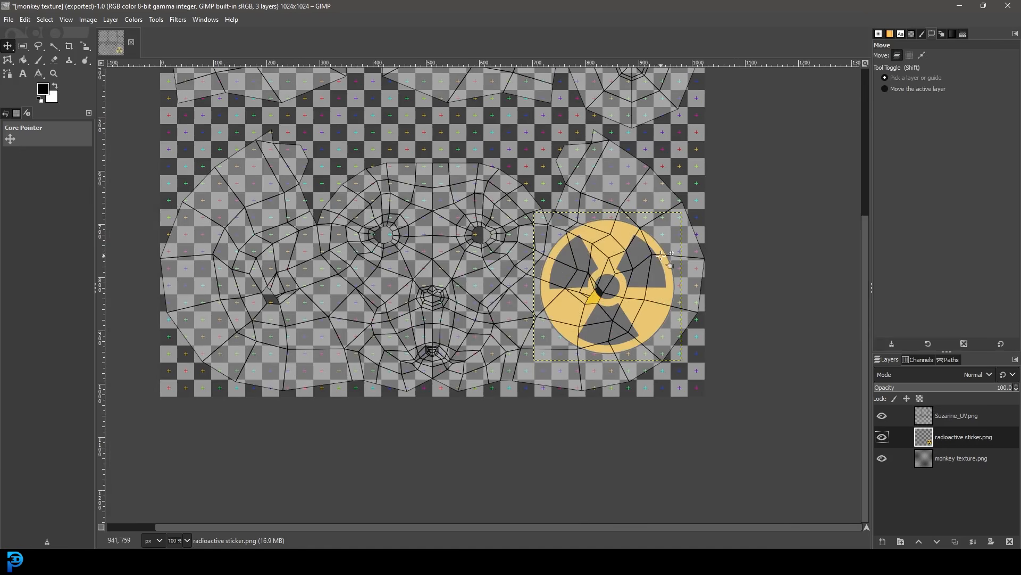
- Add a new transparent layer and place it between the radioactive sticker and monkey texture layers
click(885, 540)
click(939, 532)
drag(953, 442, 957, 471)
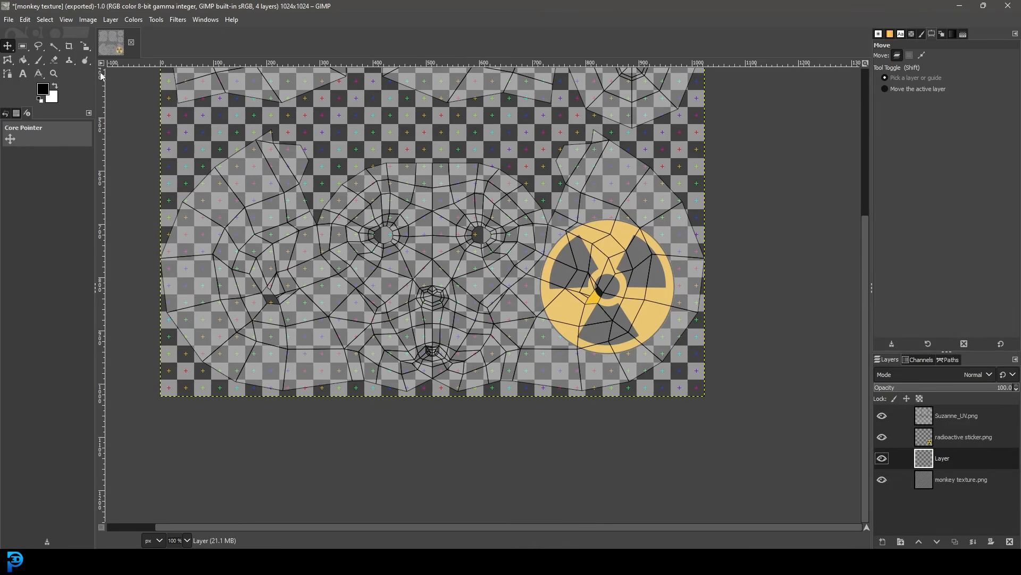
- Activate the Paintbrush and set the foreground color to purple, 6a16ff
click(39, 60)
click(43, 88)
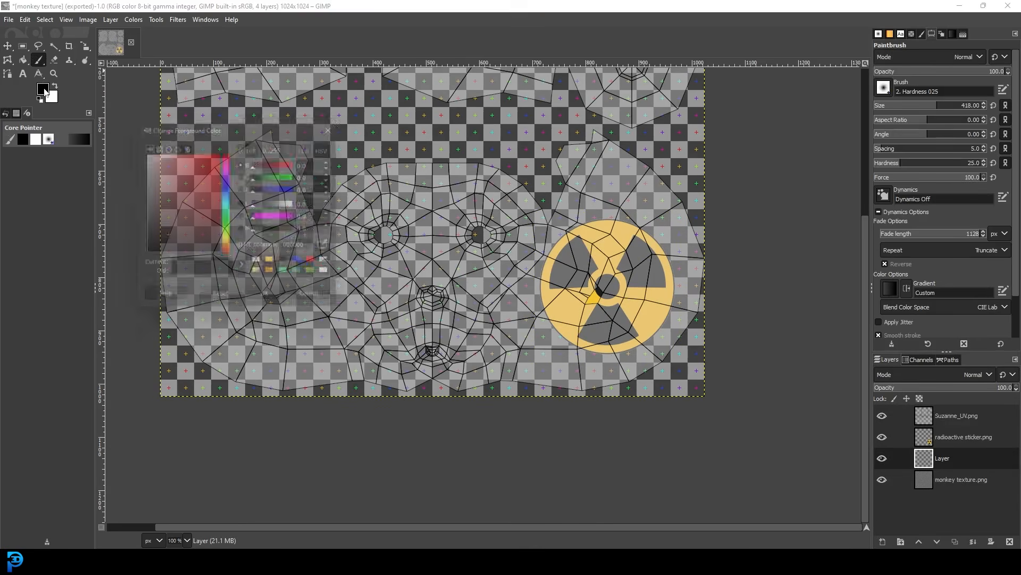
click(228, 189)
drag(228, 189, 228, 178)
click(215, 154)
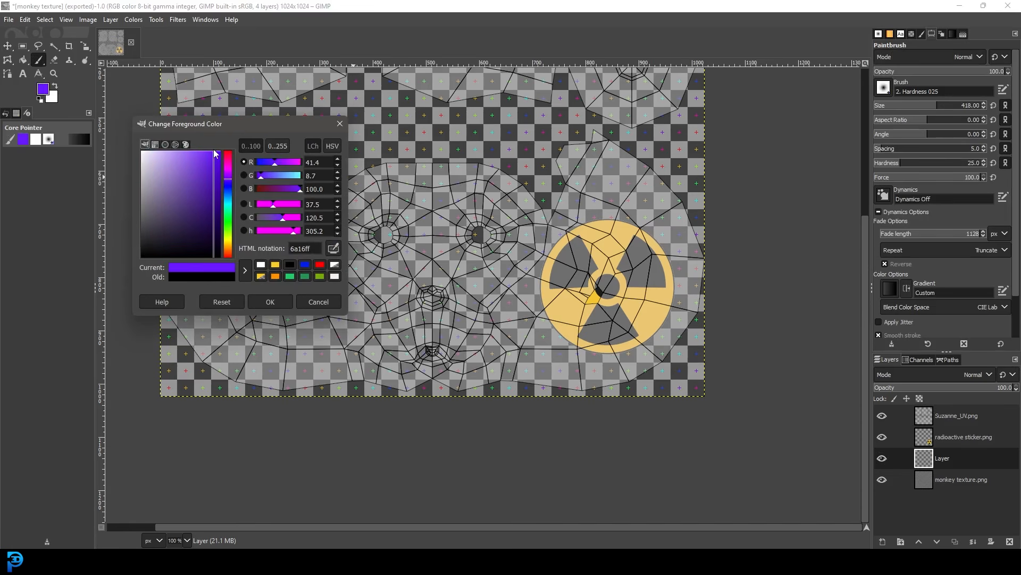
click(279, 302)
- Set the brush size to 14 and paint a wavy stroke about 285 px wide across the forehead in the UV layout
click(928, 109)
drag(928, 109, 881, 115)
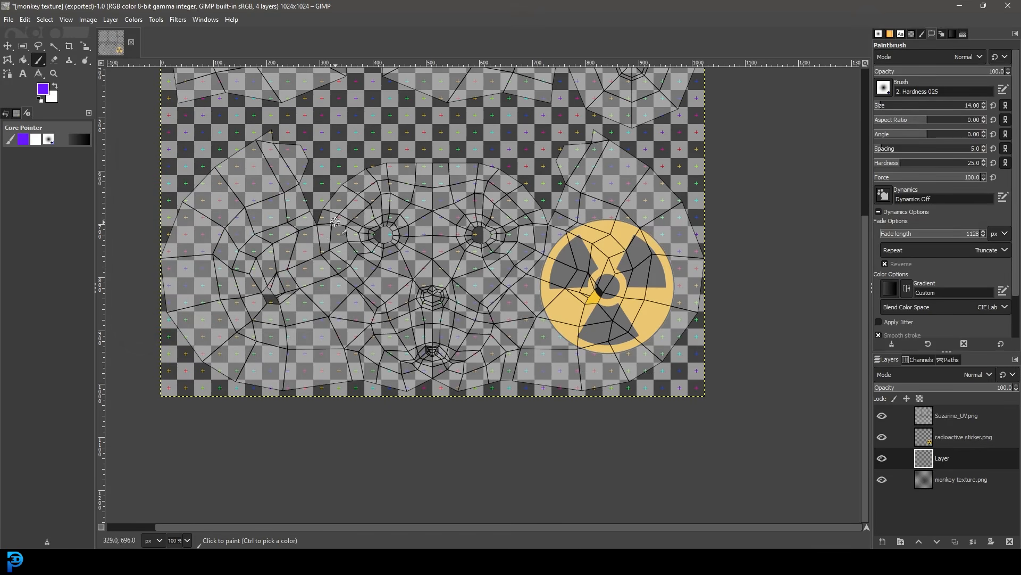
ctrl+scroll(408, 265, up, 3)
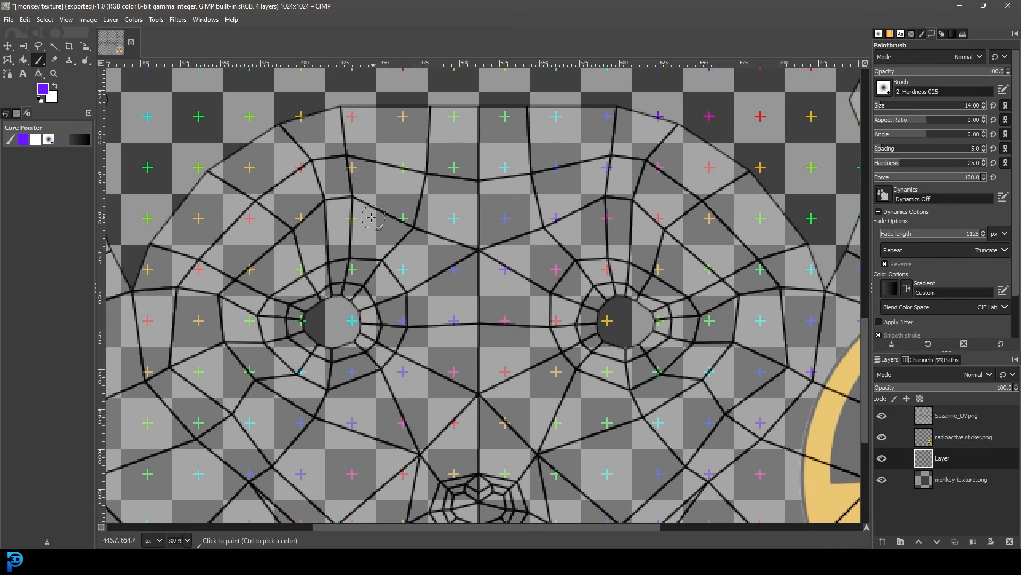
mouse_move(308, 154)
mouse_down()
mouse_move(333, 197)
mouse_move(381, 169)
mouse_move(450, 189)
mouse_move(492, 221)
mouse_move(553, 155)
mouse_move(633, 223)
mouse_move(747, 232)
mouse_move(761, 326)
mouse_up()
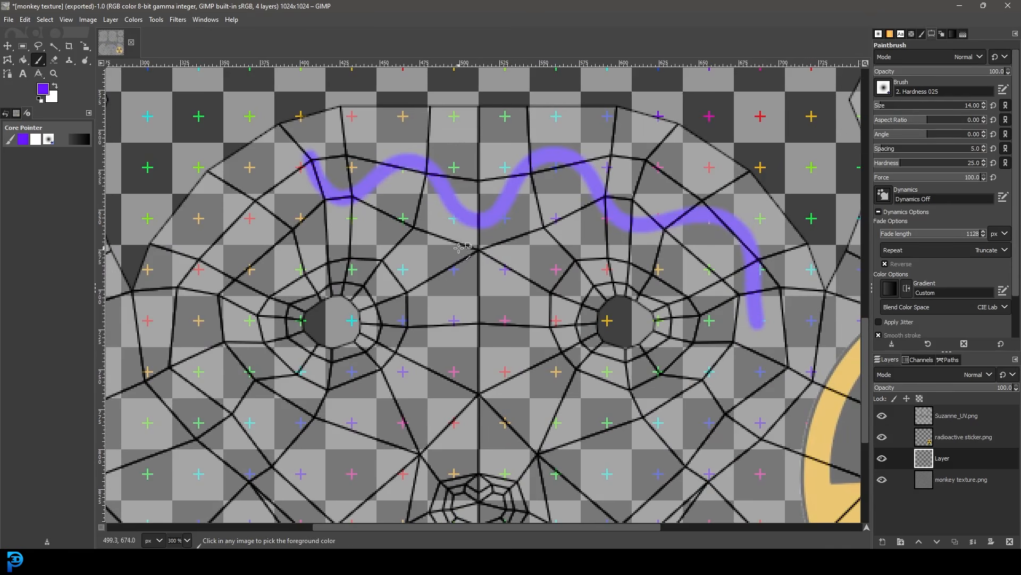
- Hide the Suzanne_UV.png layer and export the image over monkey texture.png
ctrl+scroll(532, 275, down, 1)
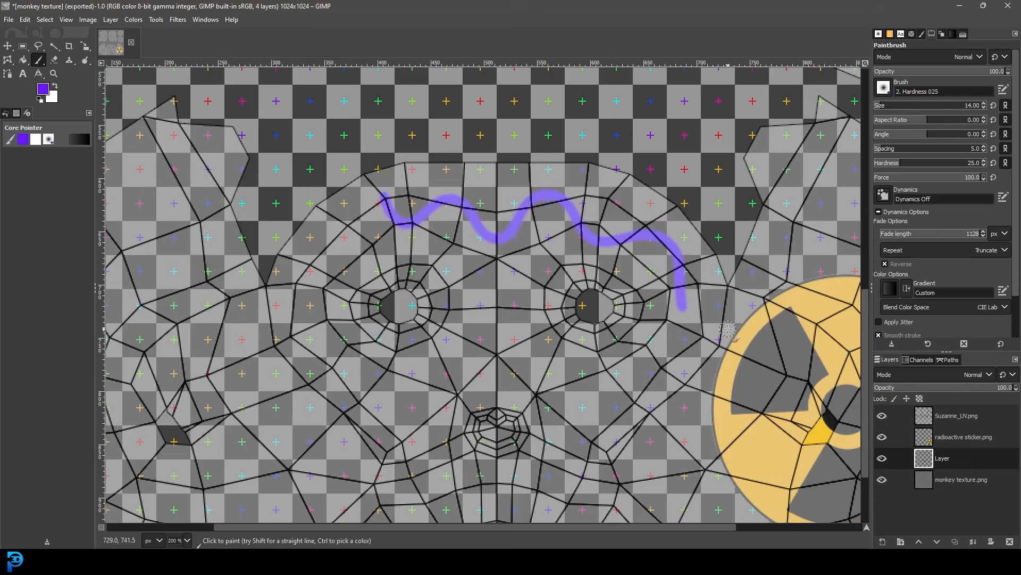
click(882, 417)
ctrl+scroll(510, 292, down, 2)
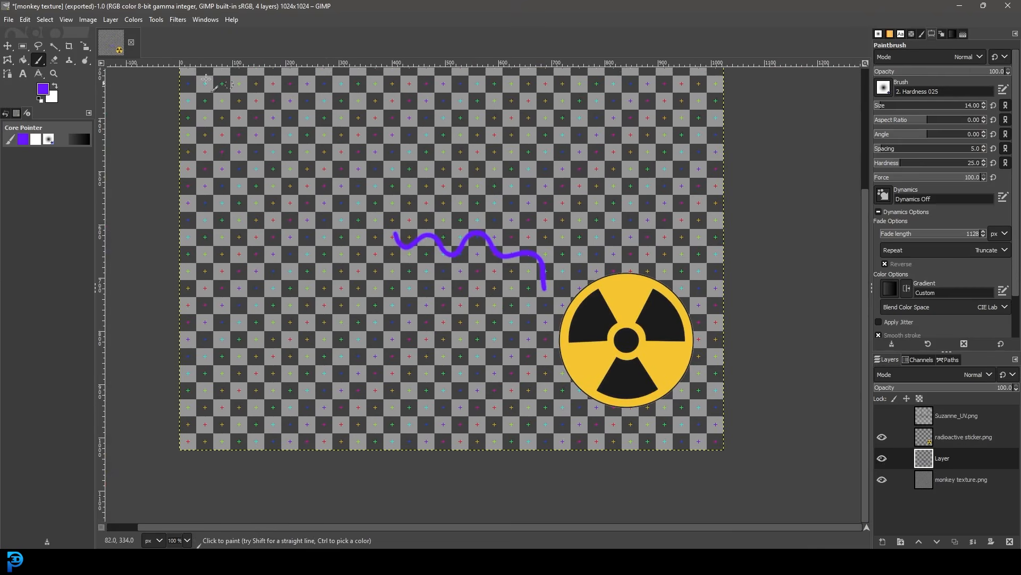
click(8, 19)
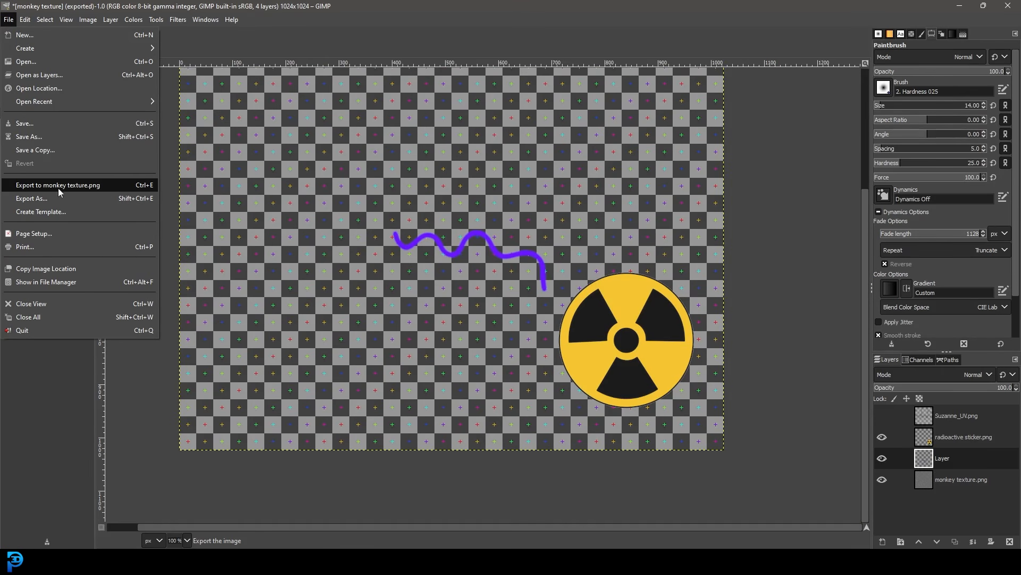
click(72, 186)
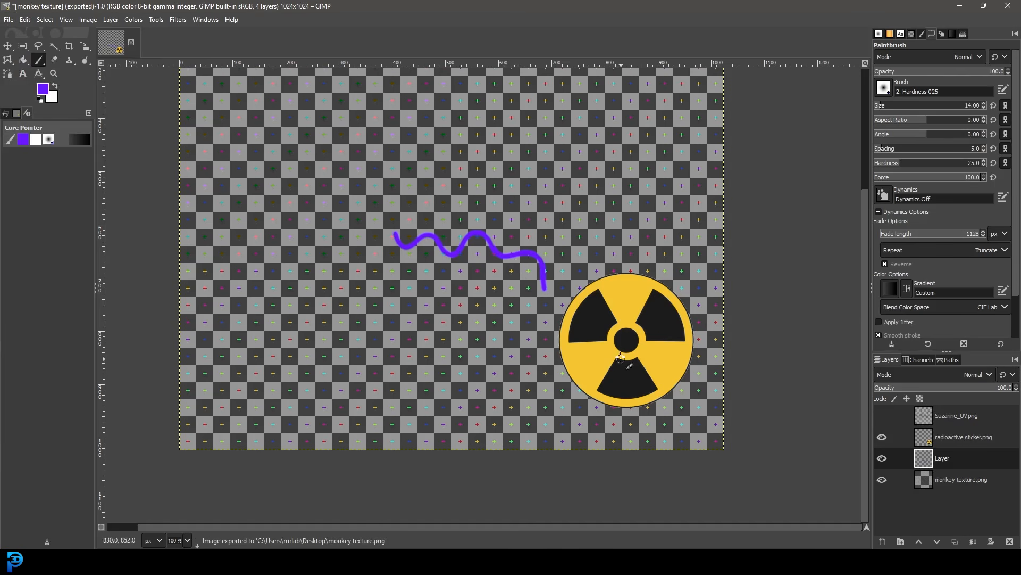
- Switch to Blender, load the updated monkey texture.png from the Desktop as the Base Color image, and view the painted stroke on the monkey
mouse_move(768, 563)
click(780, 507)
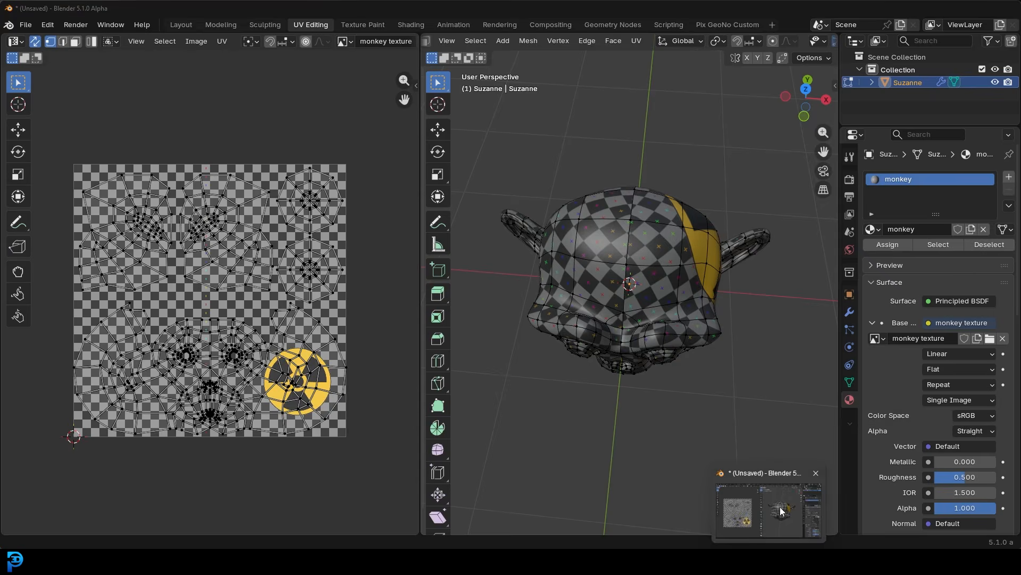
middle_drag(752, 365, 686, 332)
click(990, 338)
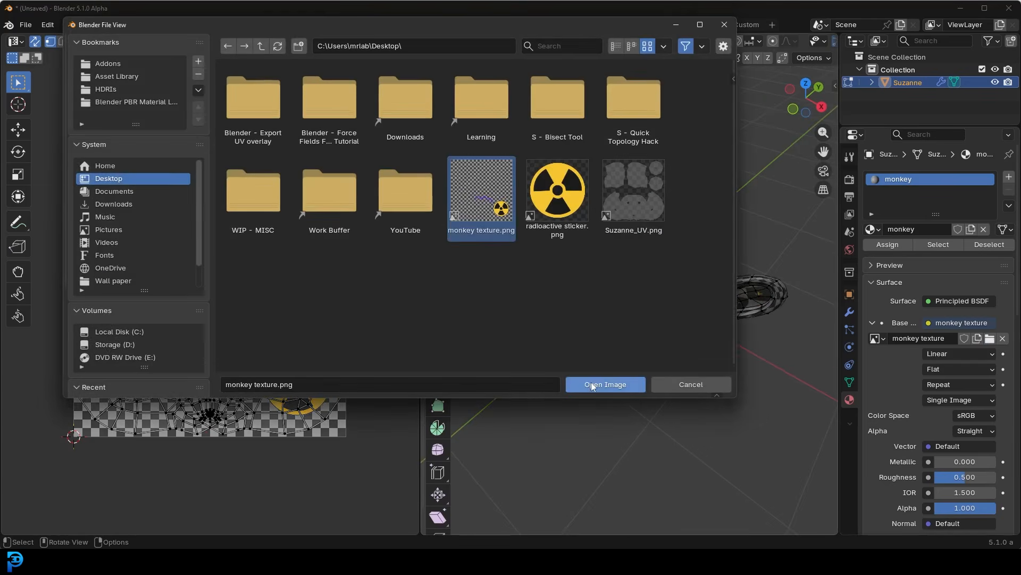
click(592, 383)
mouse_move(612, 264)
middle_down()
mouse_move(678, 258)
mouse_move(600, 284)
mouse_move(609, 283)
middle_up()
middle_drag(757, 214, 706, 247)
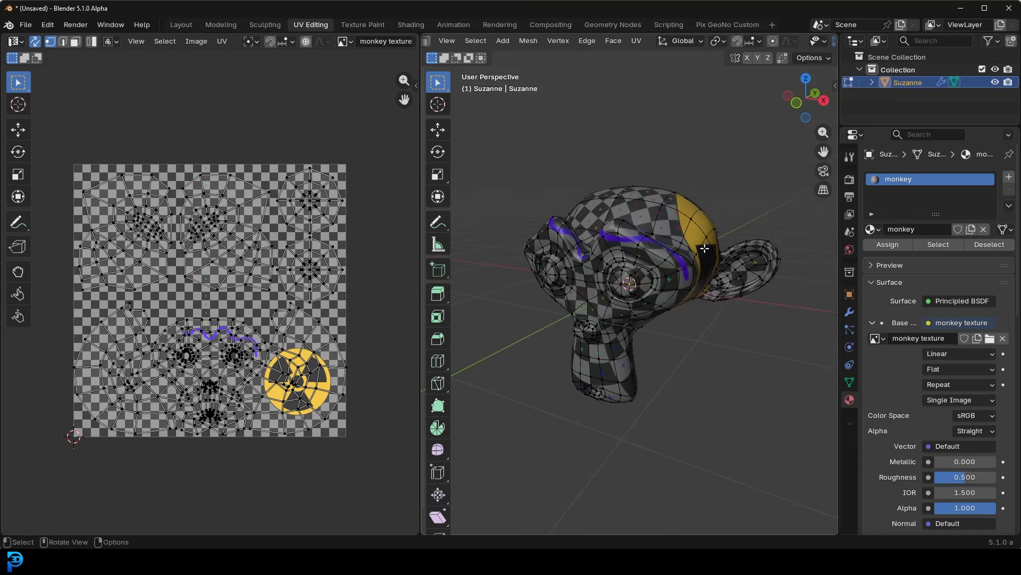